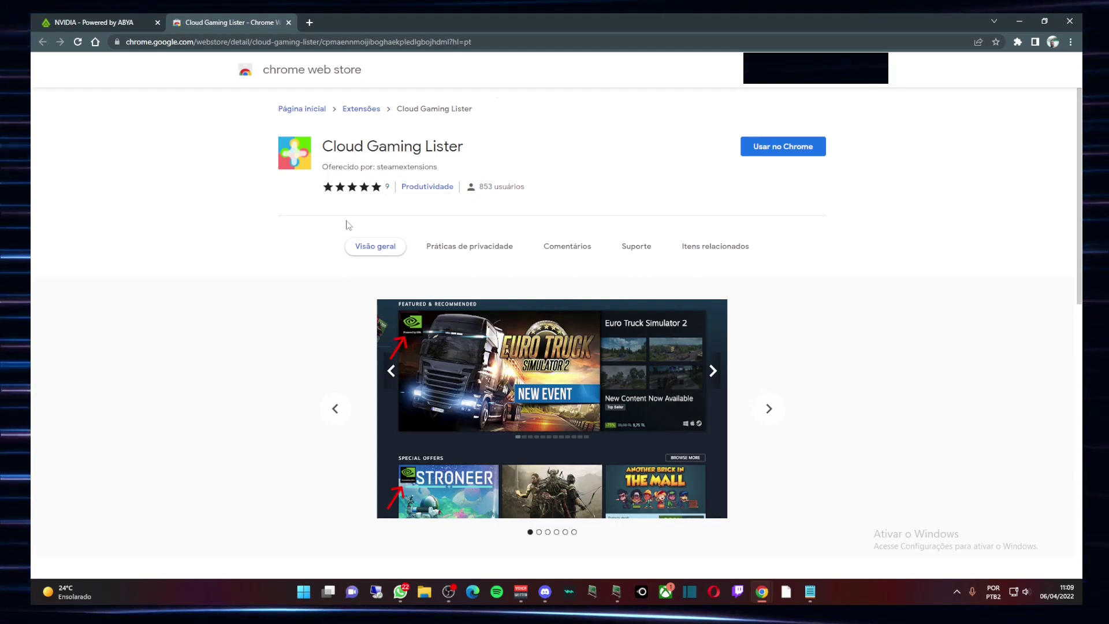
Look through the preview images of the Cloud Gaming Lister extension in the Chrome Web Store.
scroll(849, 196, down, 3)
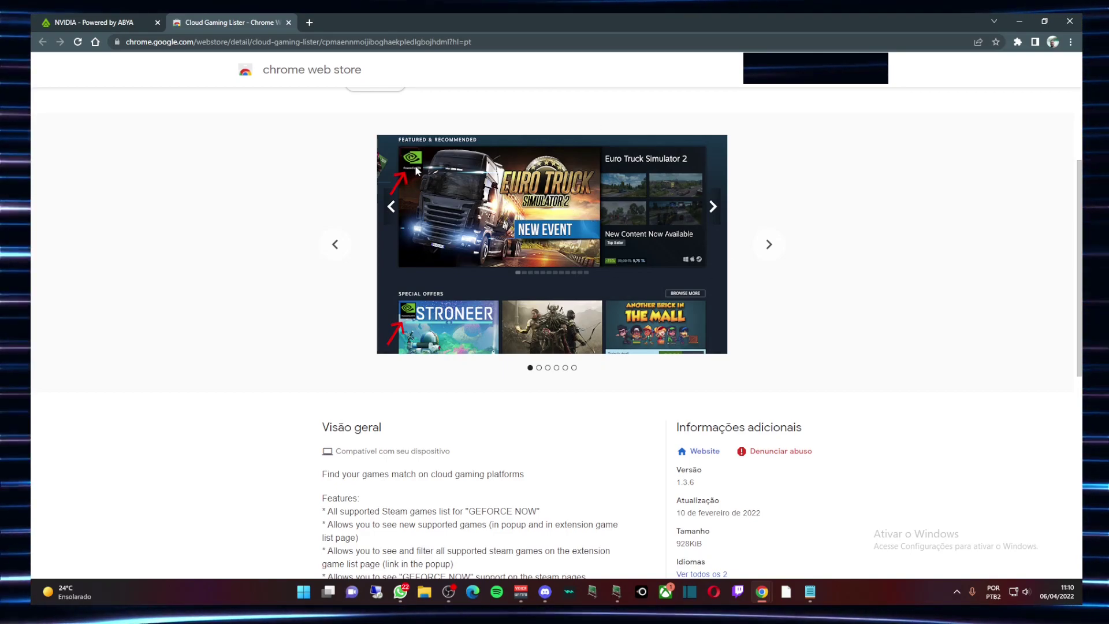
click(768, 243)
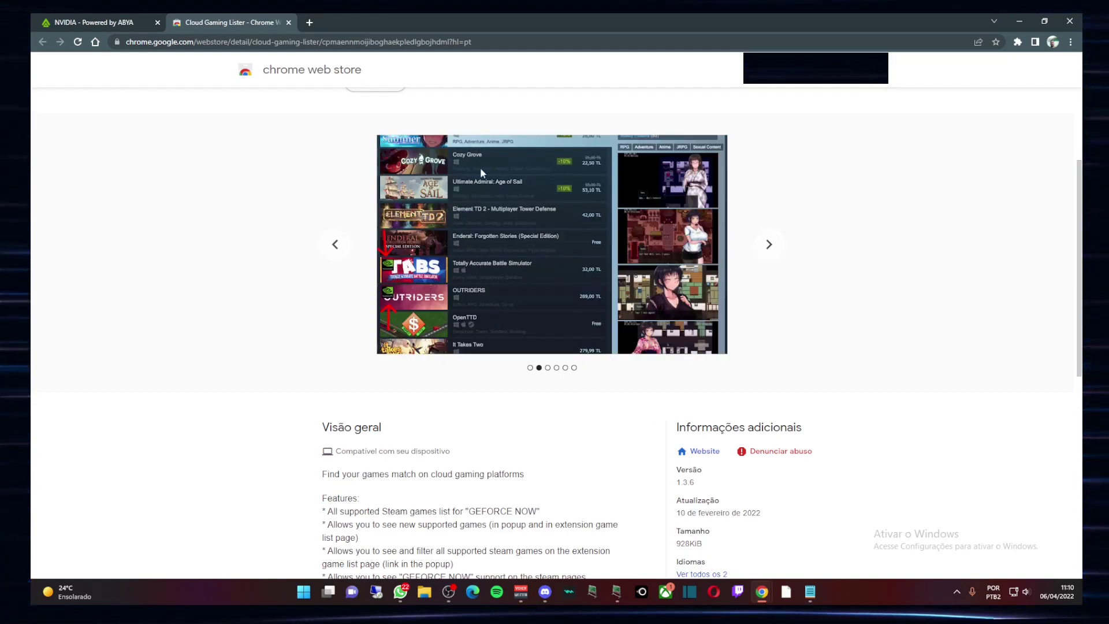
click(768, 242)
click(769, 241)
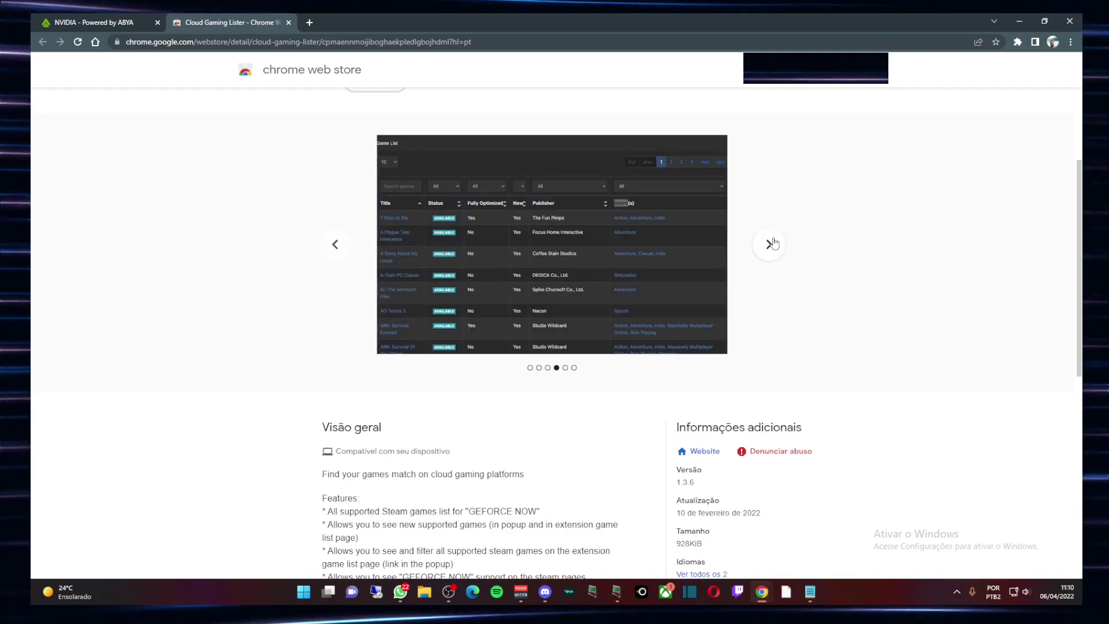
click(772, 242)
Expand the Cloud Gaming Lister description and read its feature list through to the desktop notifications entry.
scroll(783, 246, down, 5)
drag(343, 316, 344, 342)
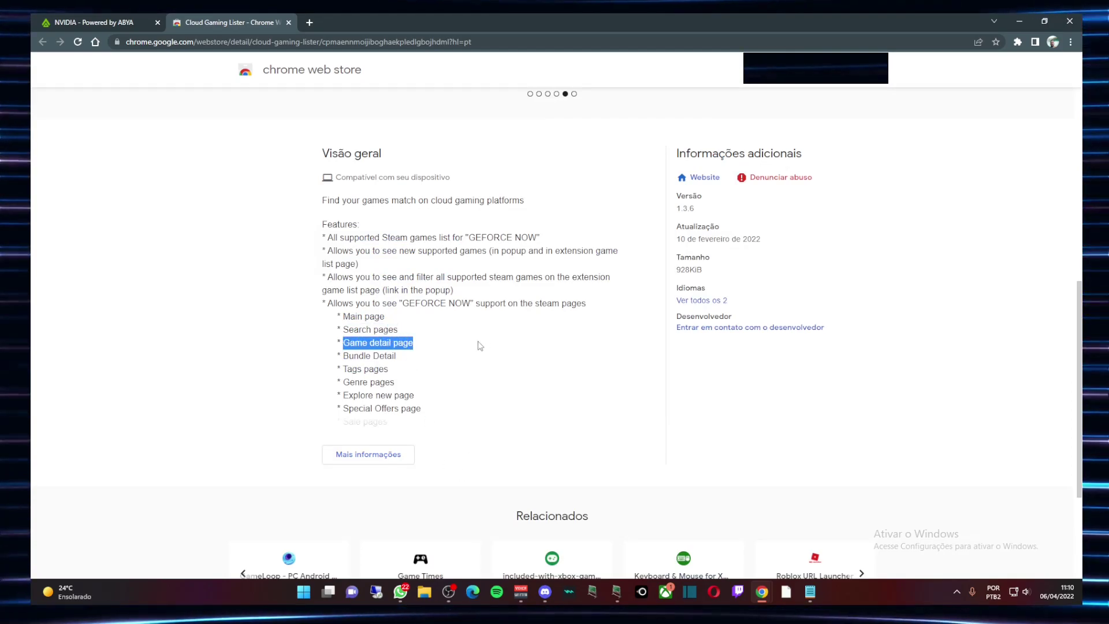
click(368, 454)
scroll(404, 462, down, 1)
drag(504, 485, 331, 485)
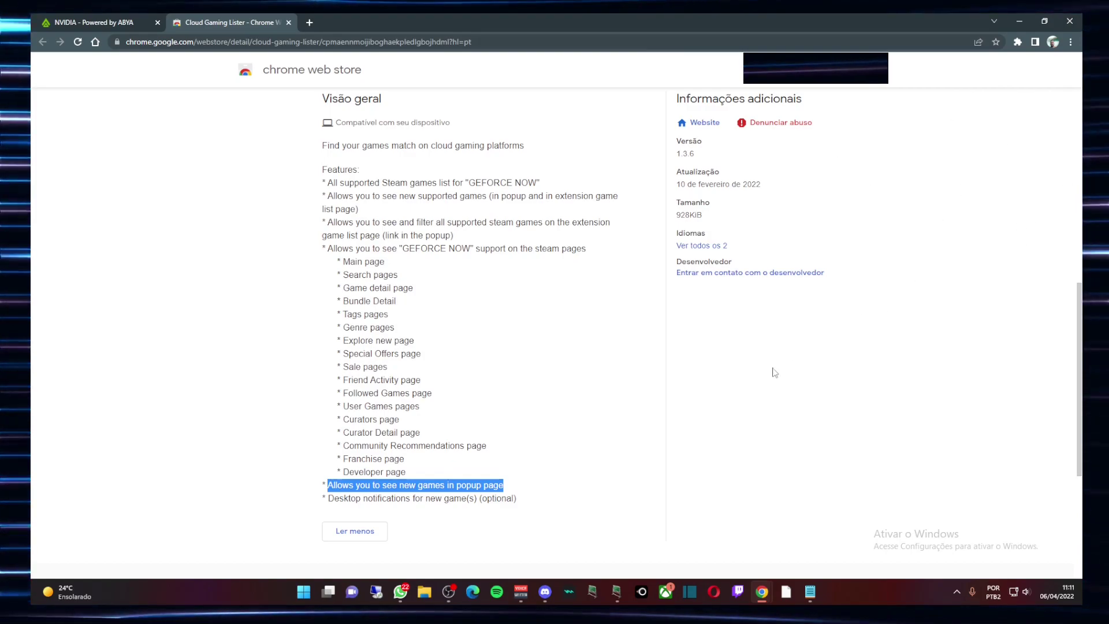
click(367, 499)
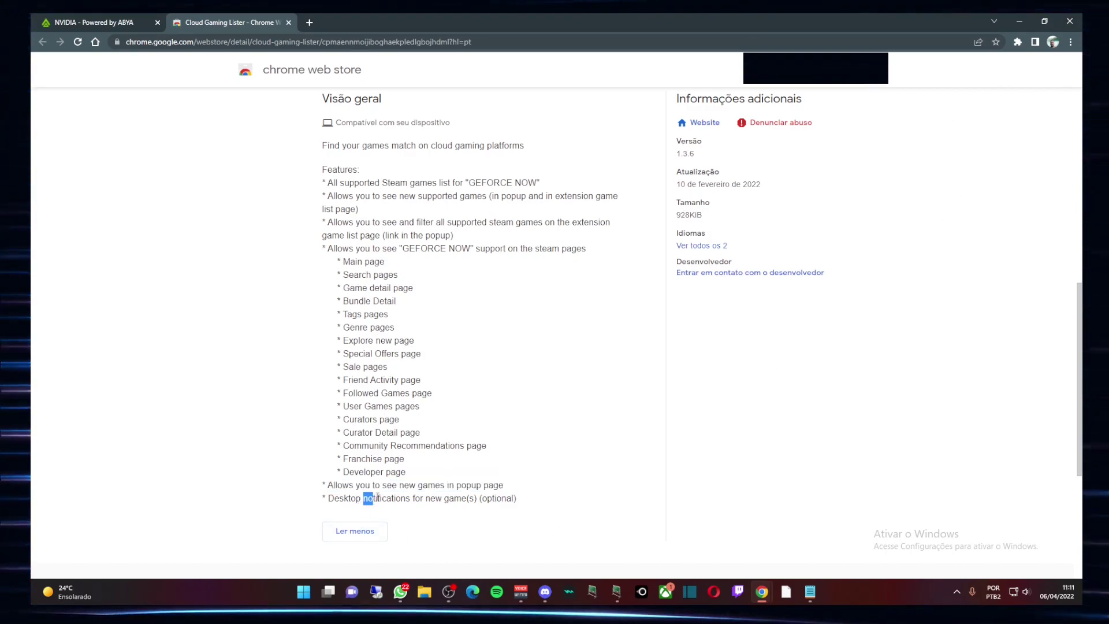
drag(328, 498, 474, 498)
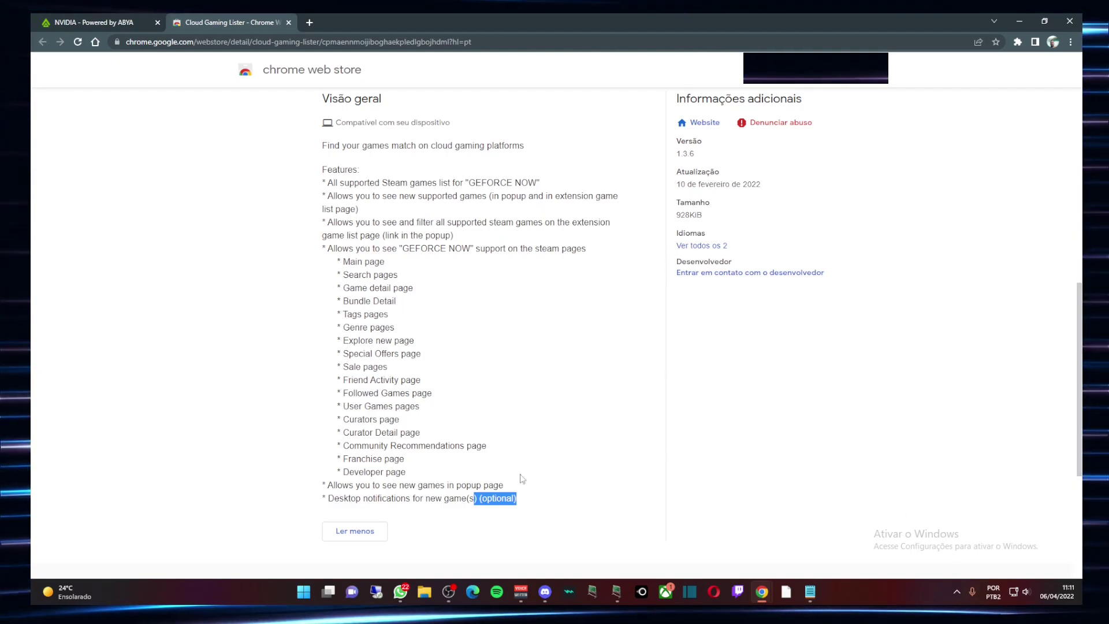
Install the Cloud Gaming Lister extension in Chrome, accepting its requested permissions.
scroll(497, 487, up, 10)
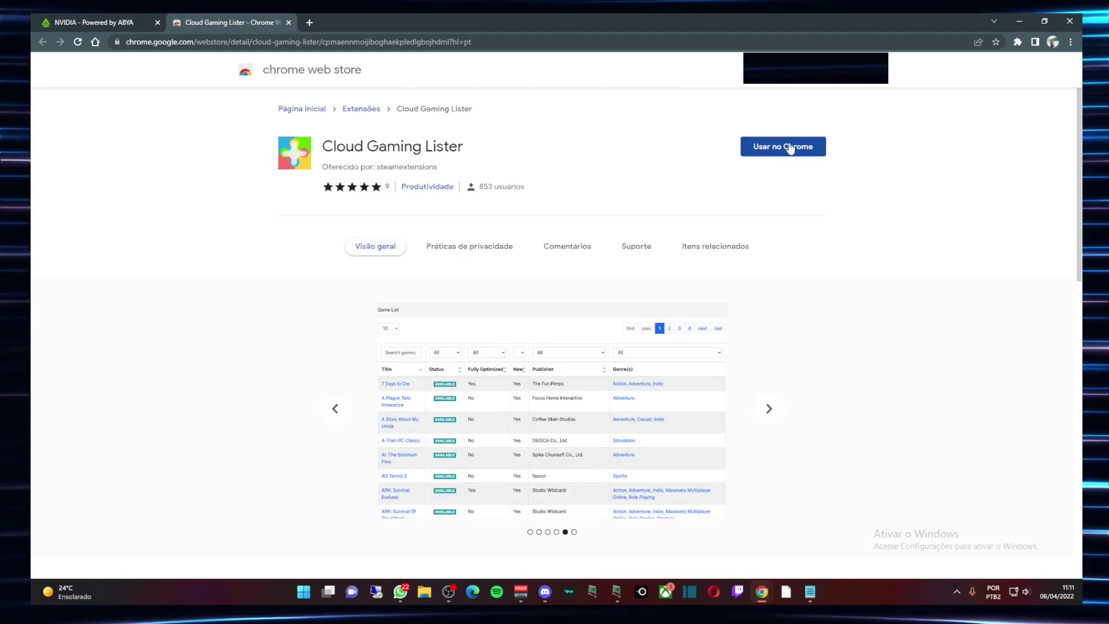
click(777, 150)
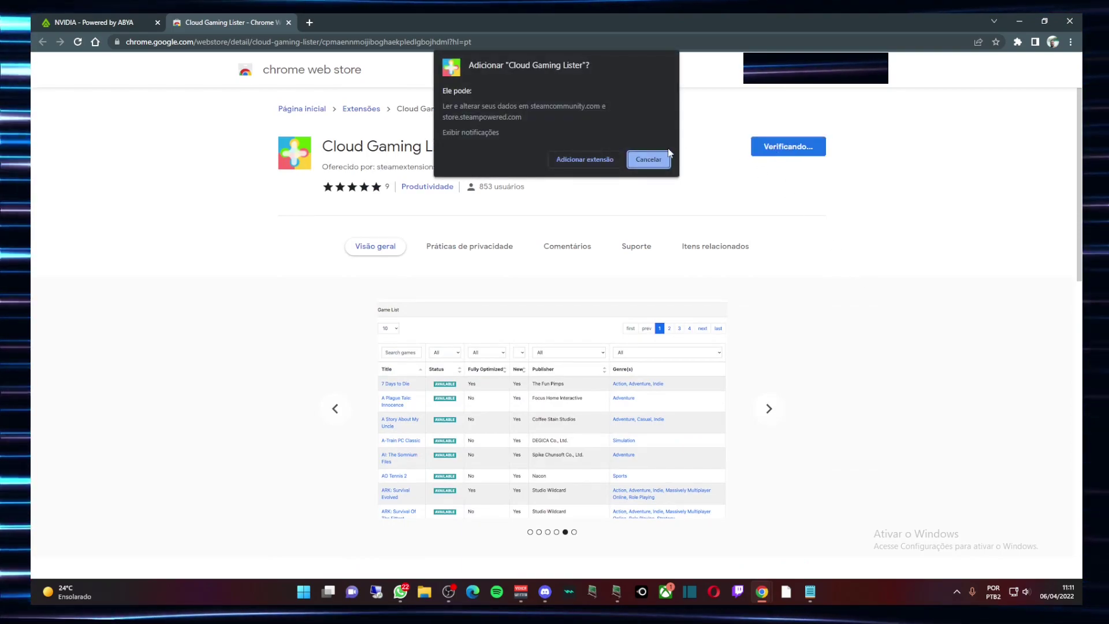
click(583, 160)
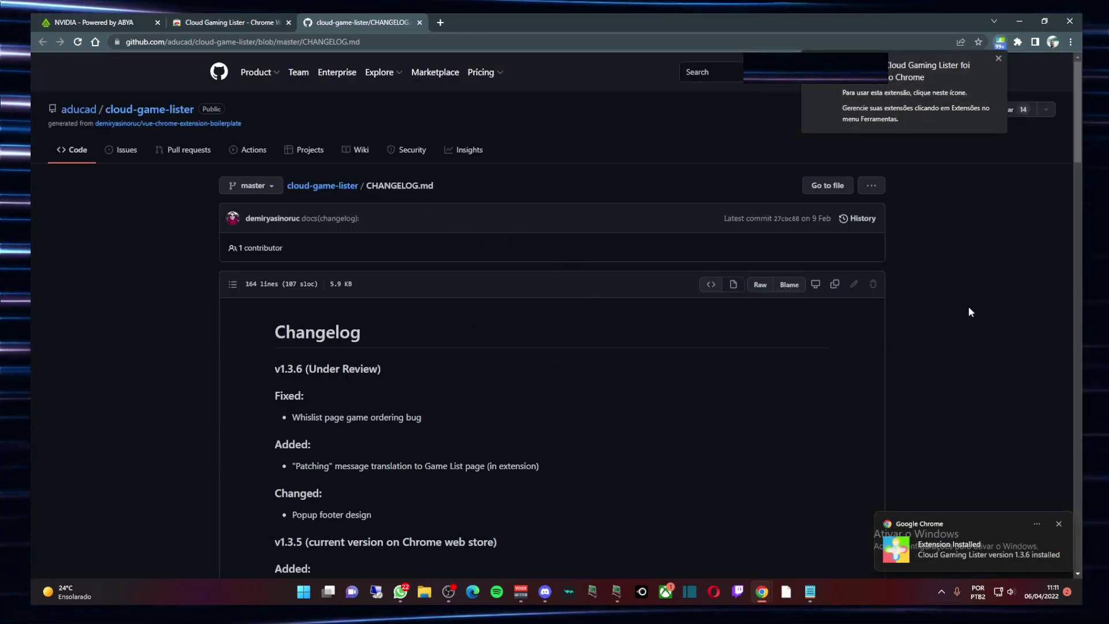
Skim the cloud-game-lister changelog on GitHub through its older versions and return to its beginning.
scroll(846, 309, down, 10)
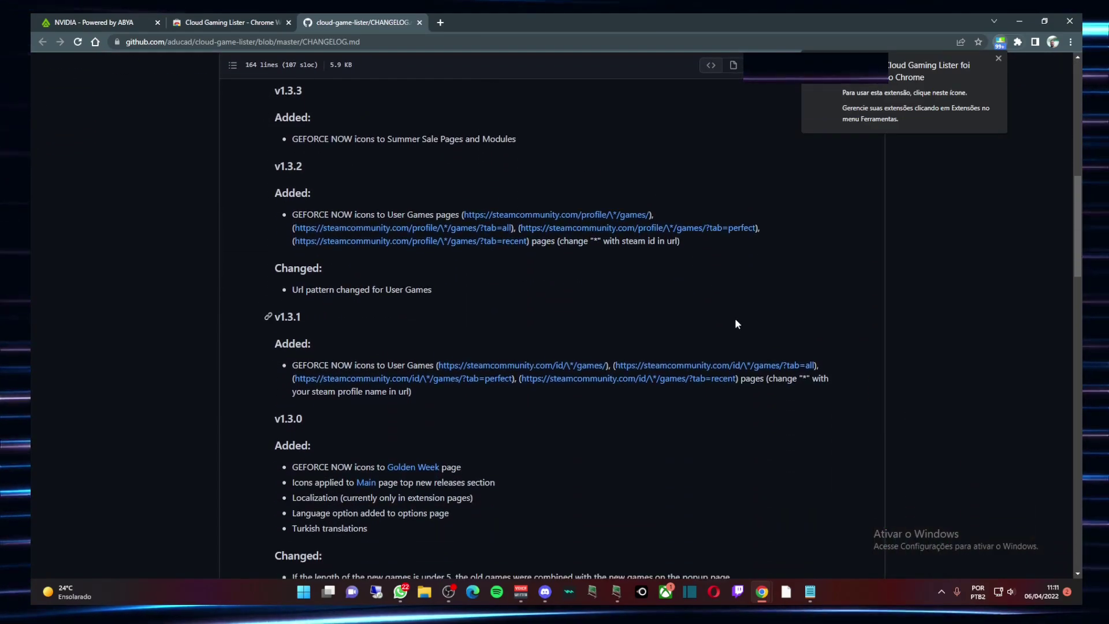
scroll(671, 326, down, 5)
scroll(671, 326, up, 12)
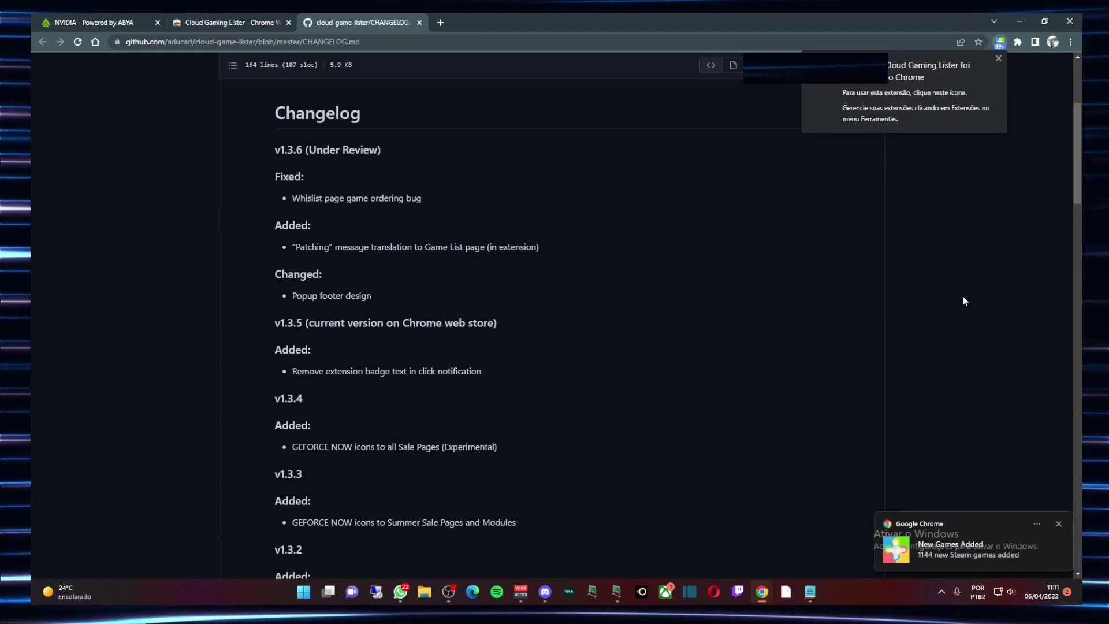
scroll(947, 294, up, 4)
Open the full game list page from the Cloud Gaming Lister extension.
click(1017, 42)
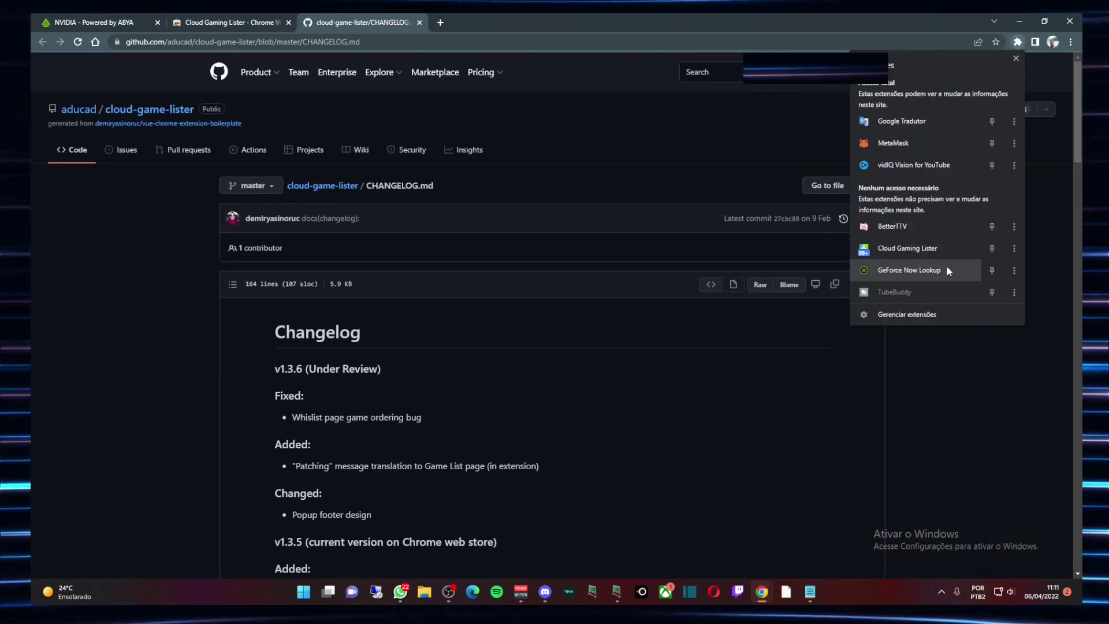
click(910, 247)
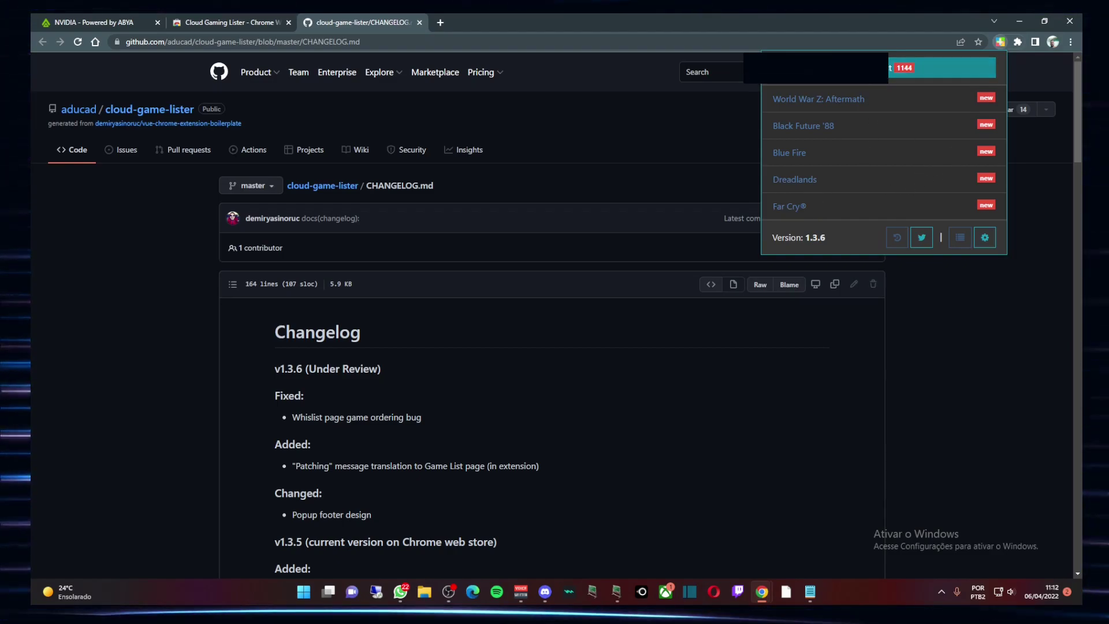
click(960, 237)
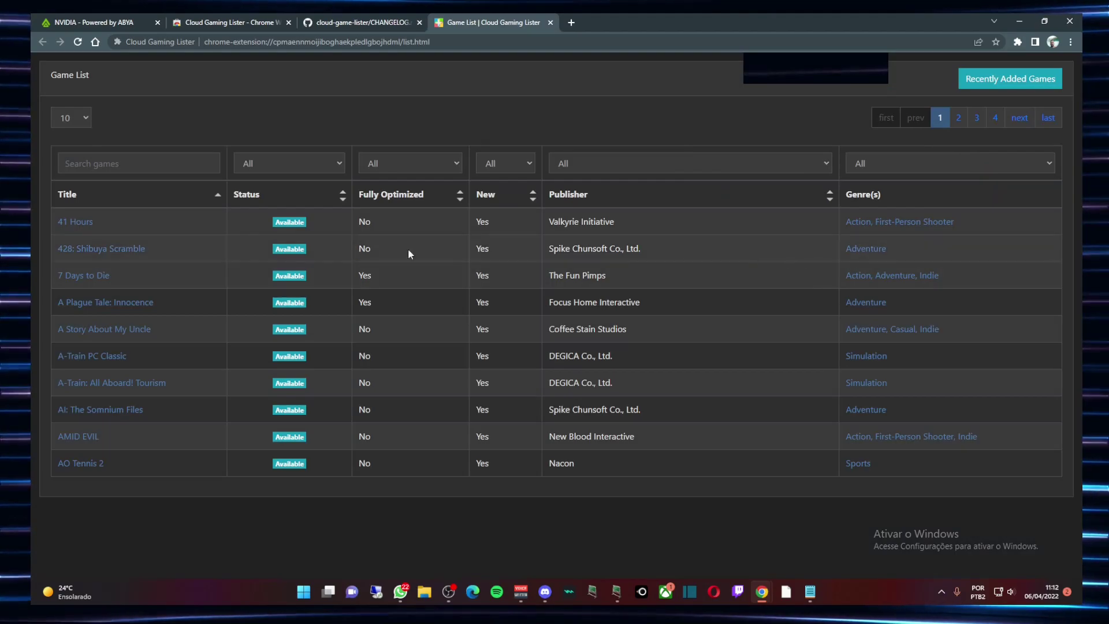
Search the game list by title for "TEAM FOR" and for "DEAD B".
click(131, 164)
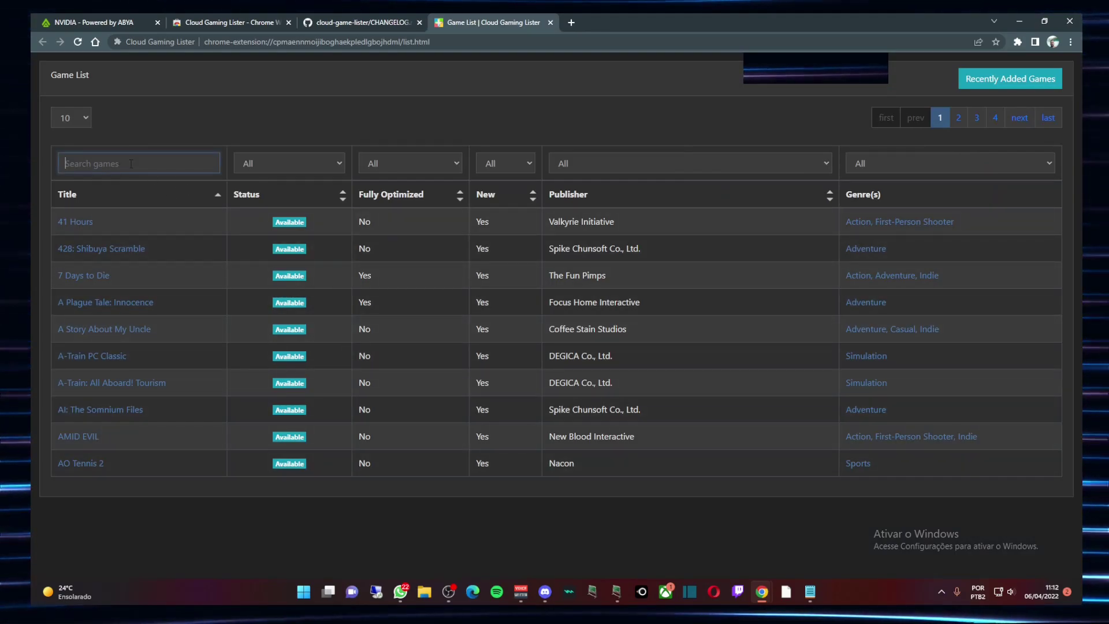
text(TEAM)
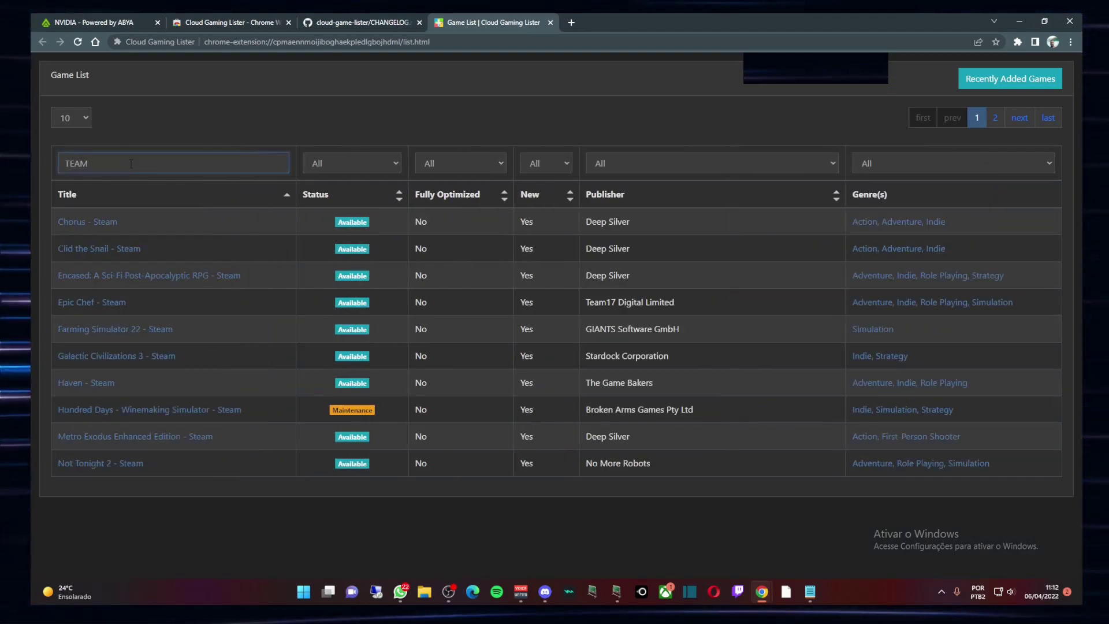
text( FOR)
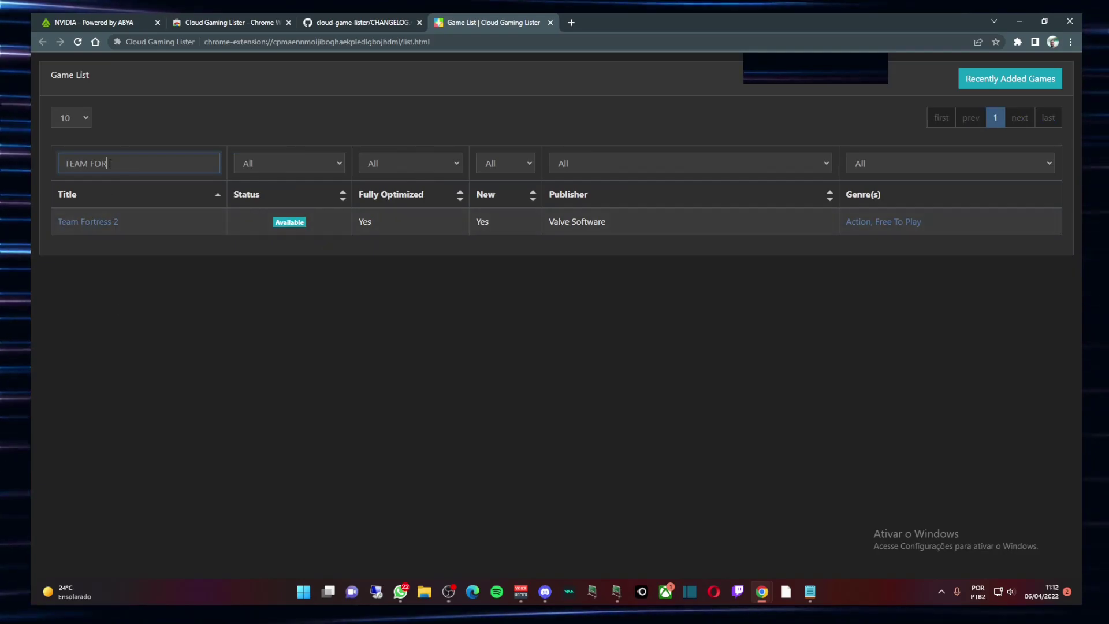
key(ctrl+a)
text(DEAD B)
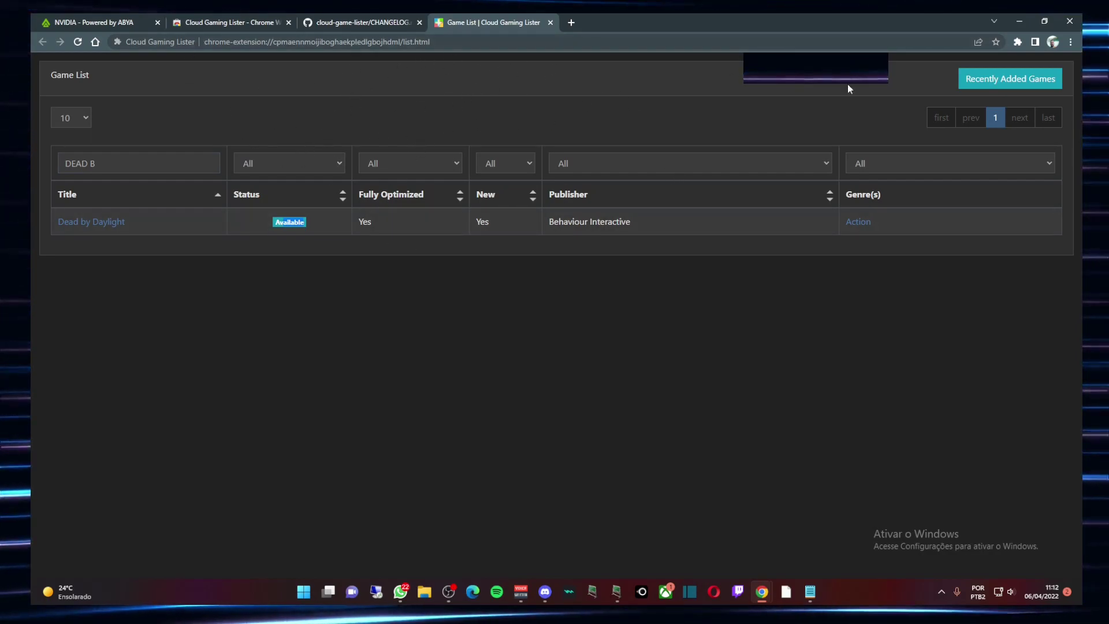
View the new games shown in the Cloud Gaming Lister popup and close it.
click(1017, 42)
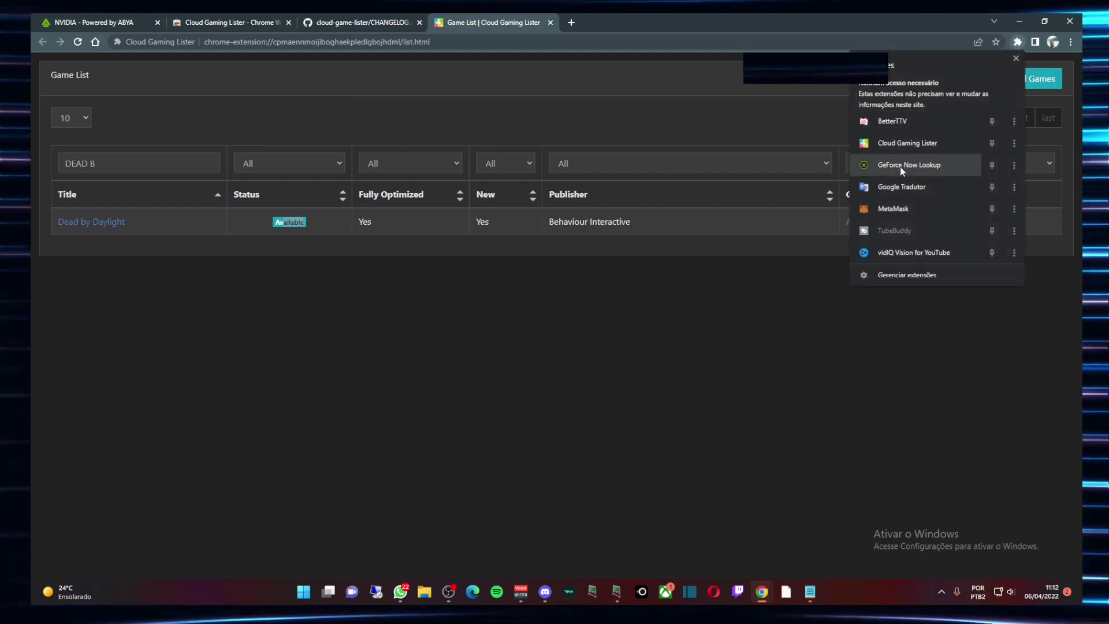
click(931, 139)
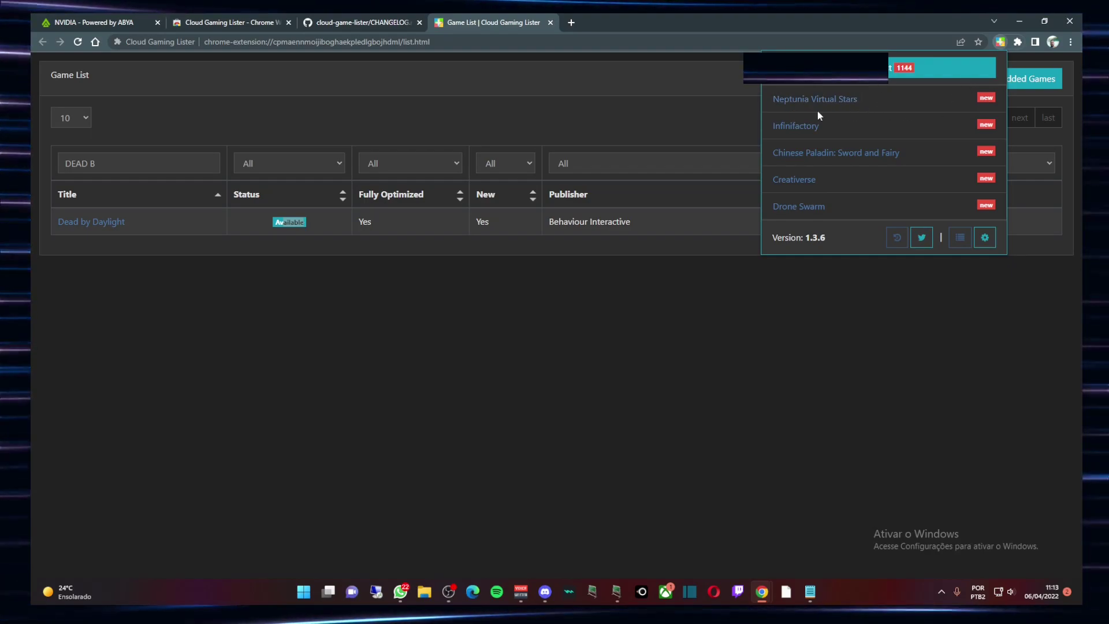
click(999, 41)
click(1017, 42)
click(864, 244)
Browse the featured games on the Steam store home page, checking which carry the GeForce NOW badge and its status.
click(823, 187)
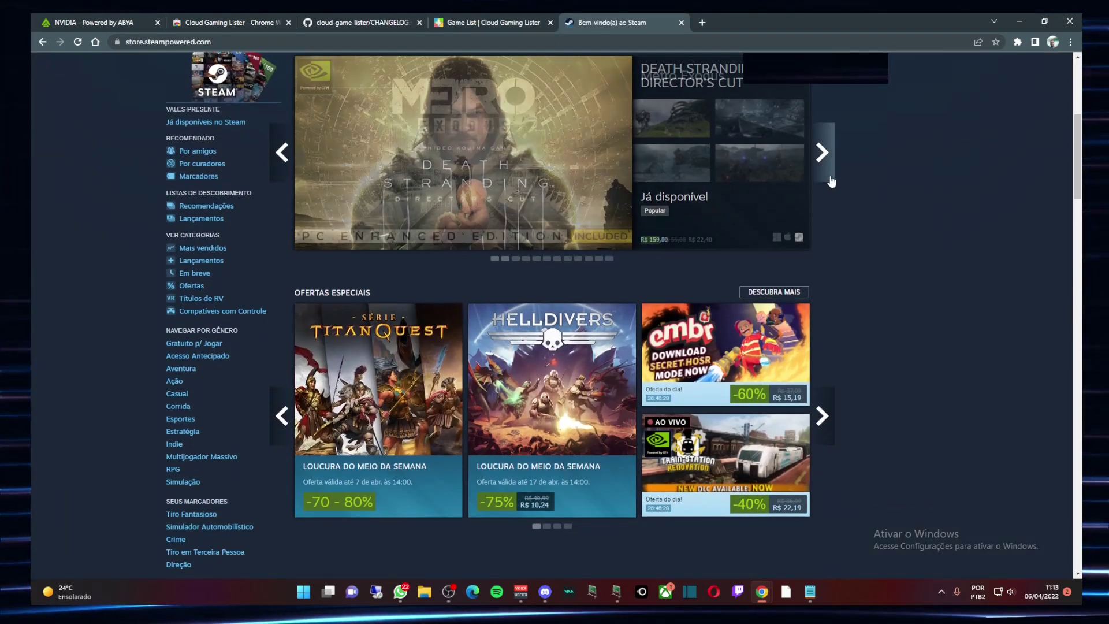
scroll(826, 196, up, 1)
click(281, 207)
mouse_move(317, 136)
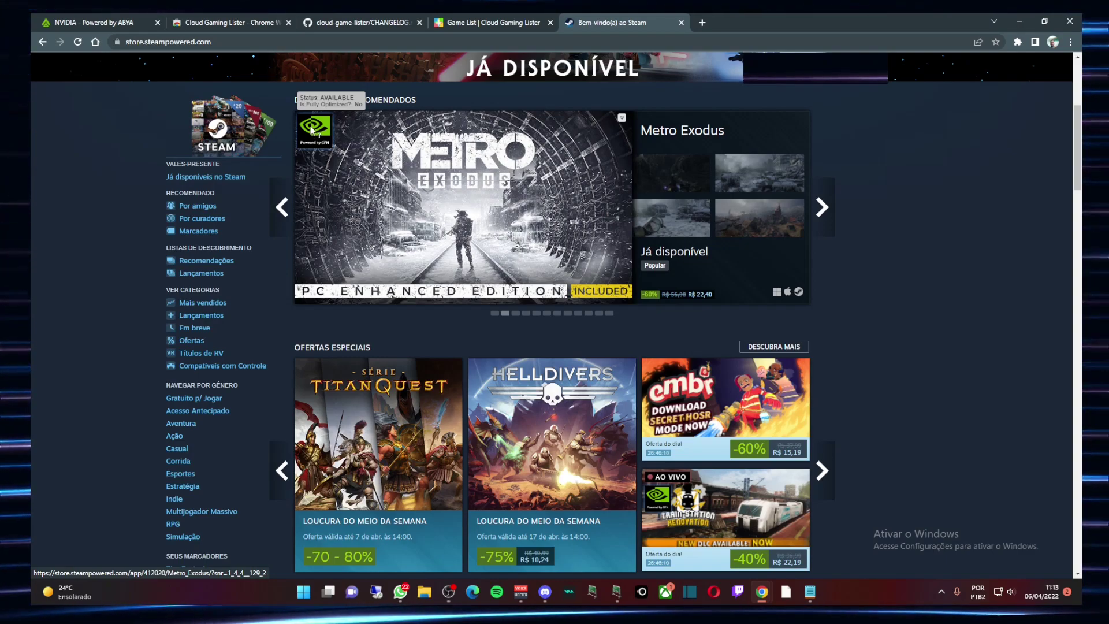
click(822, 208)
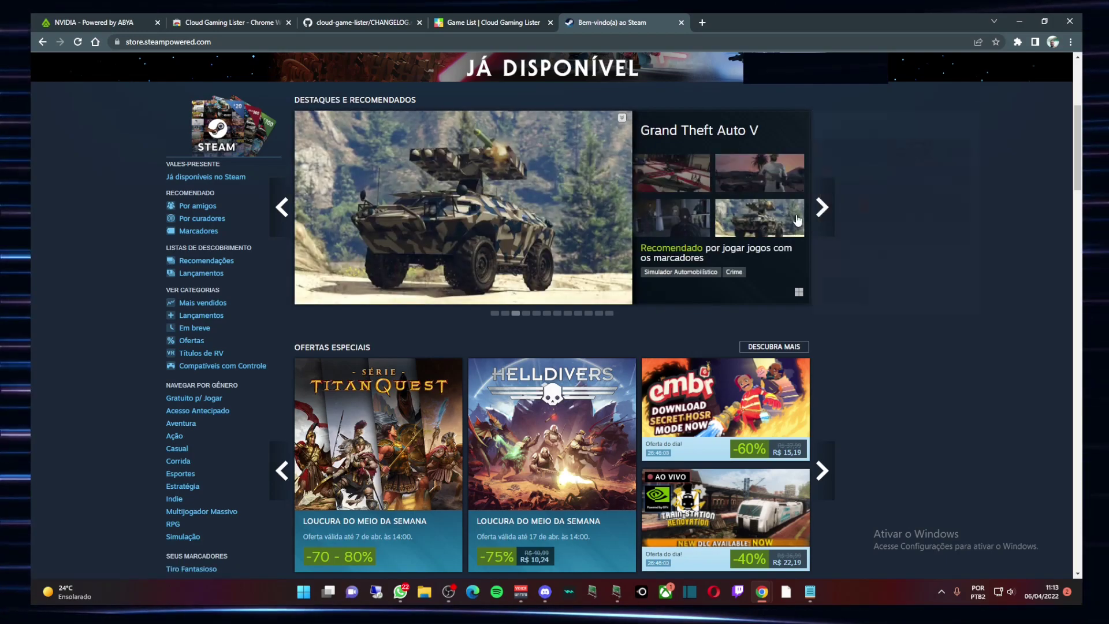
click(832, 210)
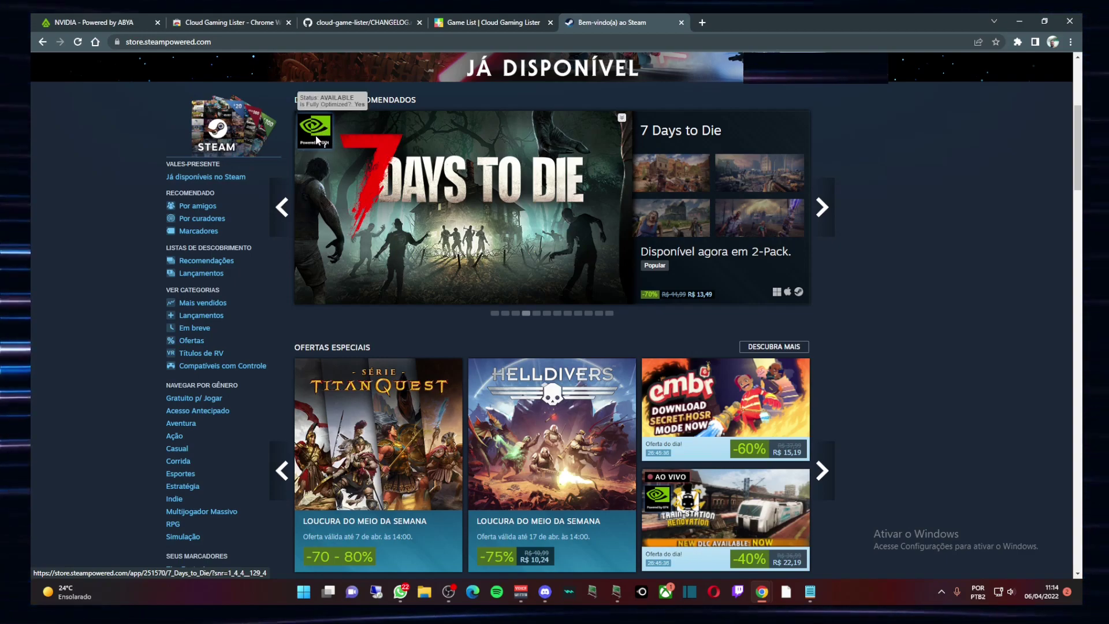
click(826, 206)
click(827, 204)
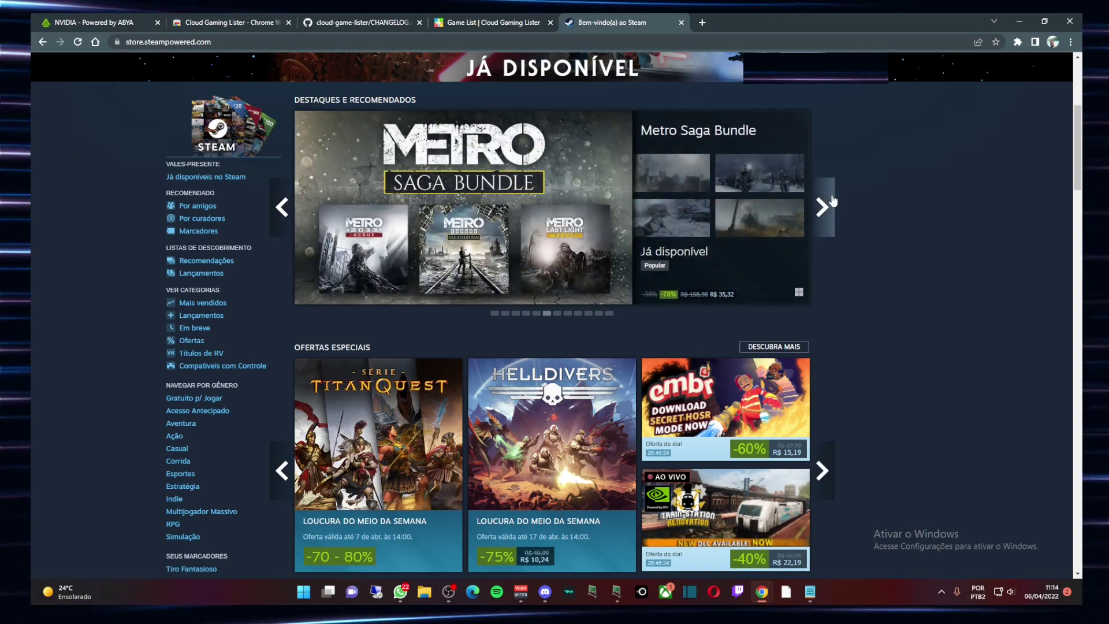
click(830, 202)
click(825, 207)
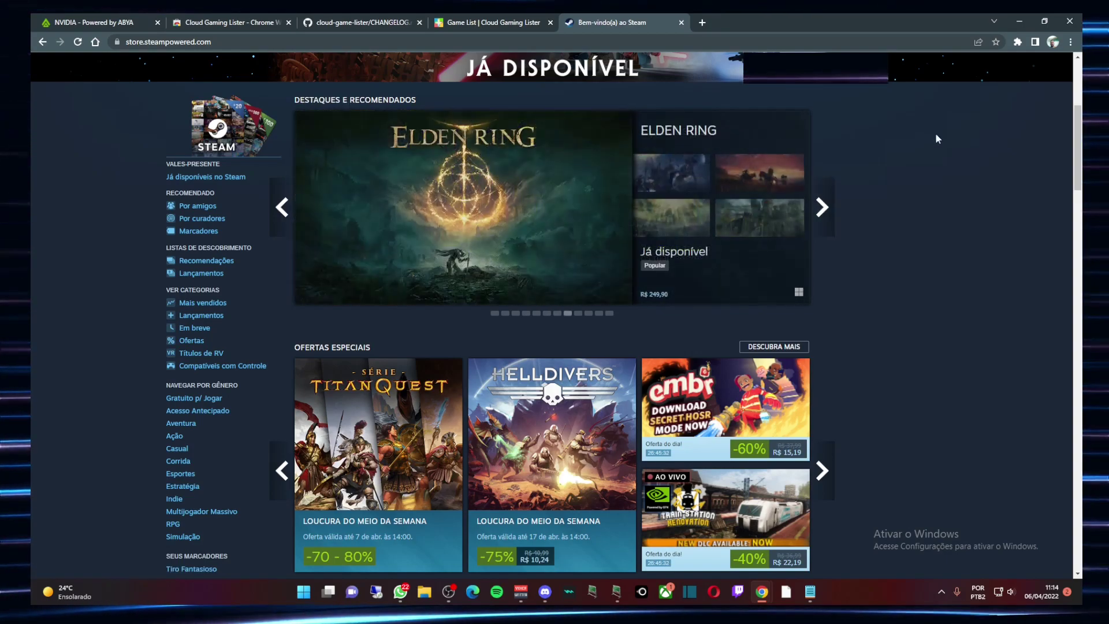
click(825, 206)
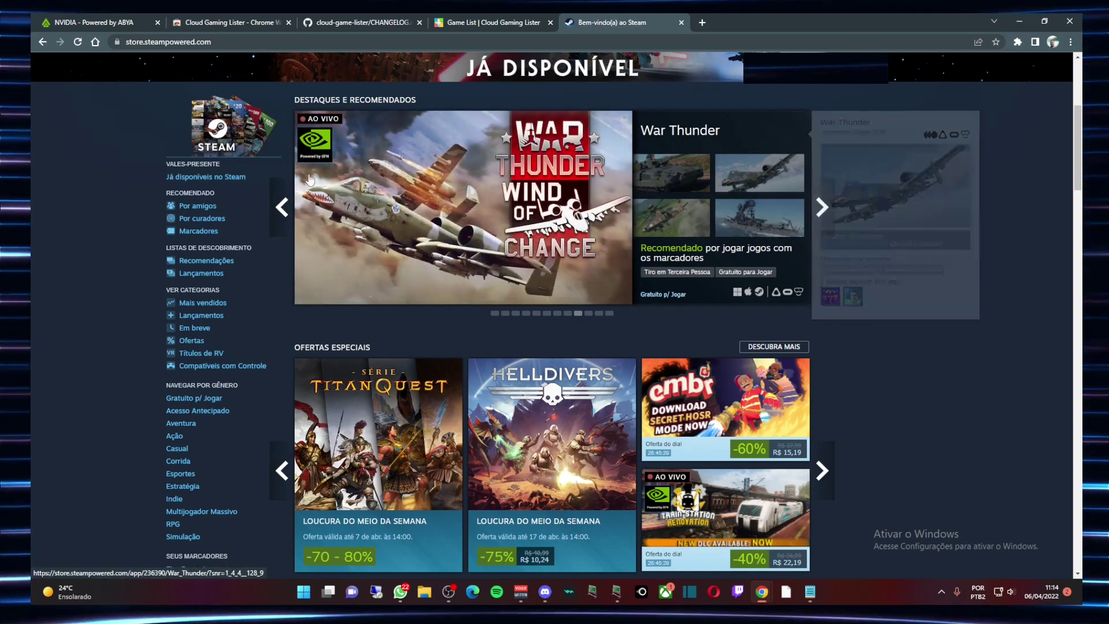
Check the GeForce NOW badges on Steam's special offers and community recommendations, and view the installed Chrome extensions.
scroll(658, 113, down, 3)
scroll(863, 257, down, 3)
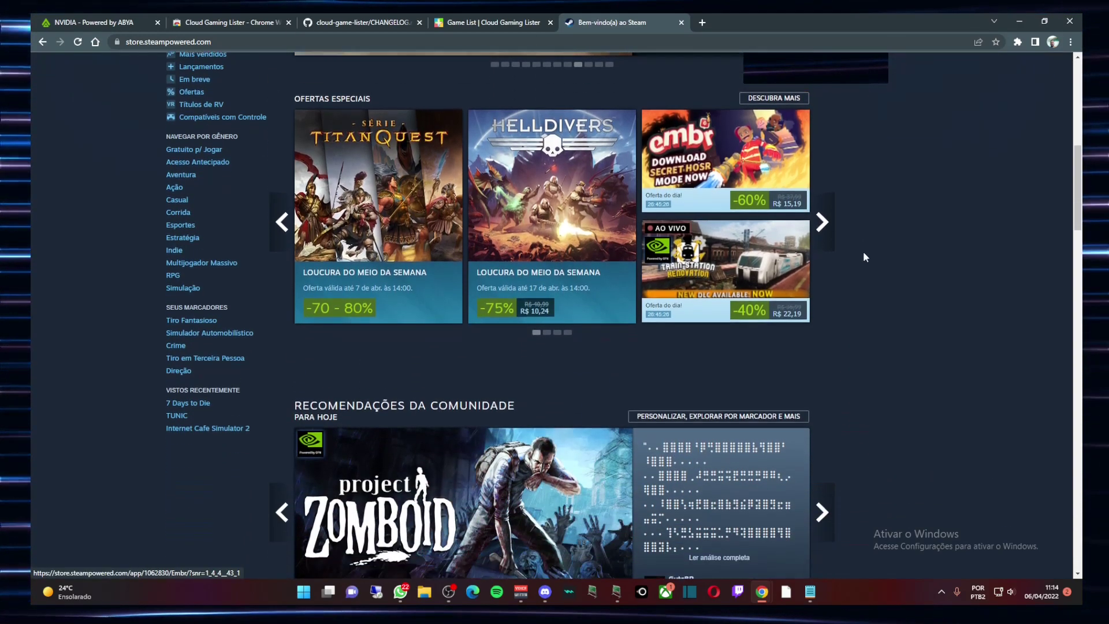
scroll(722, 324, up, 3)
mouse_move(658, 335)
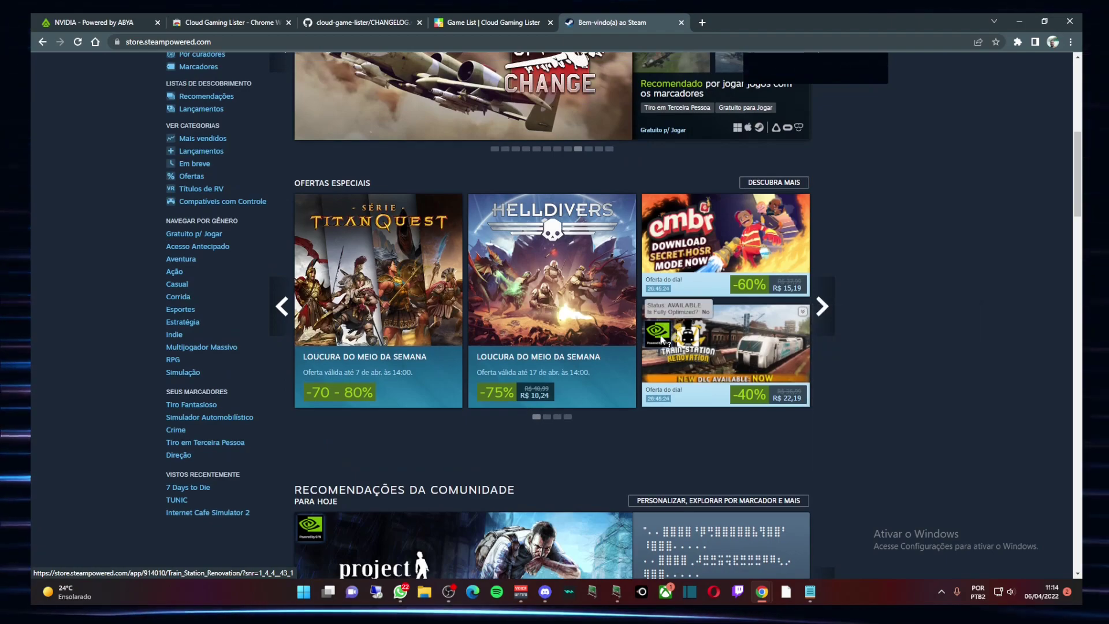
mouse_move(751, 347)
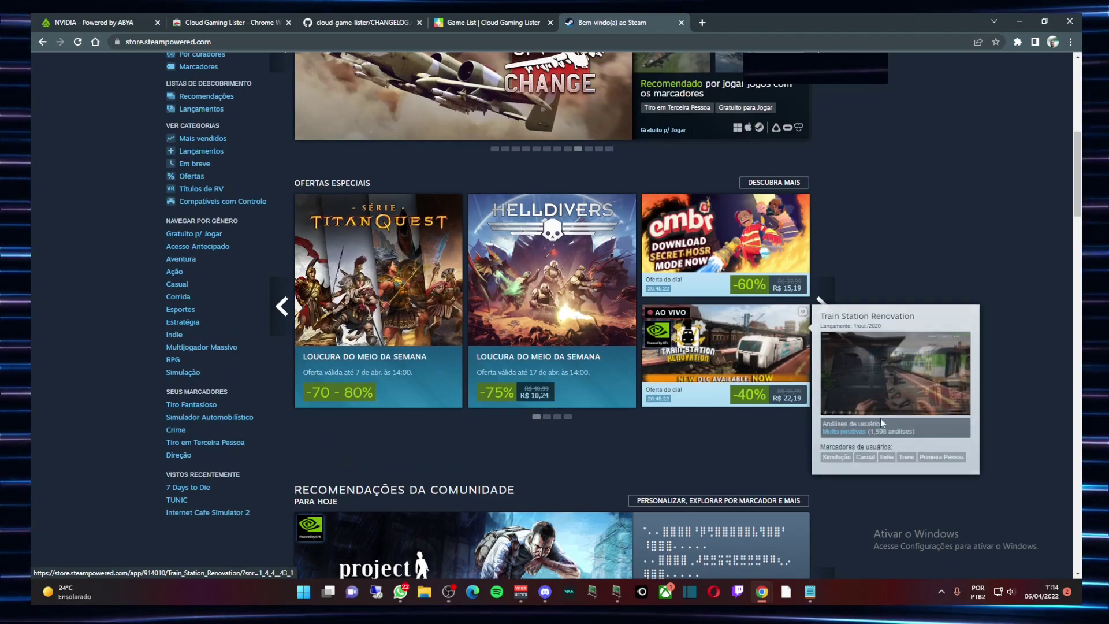
scroll(935, 280, down, 5)
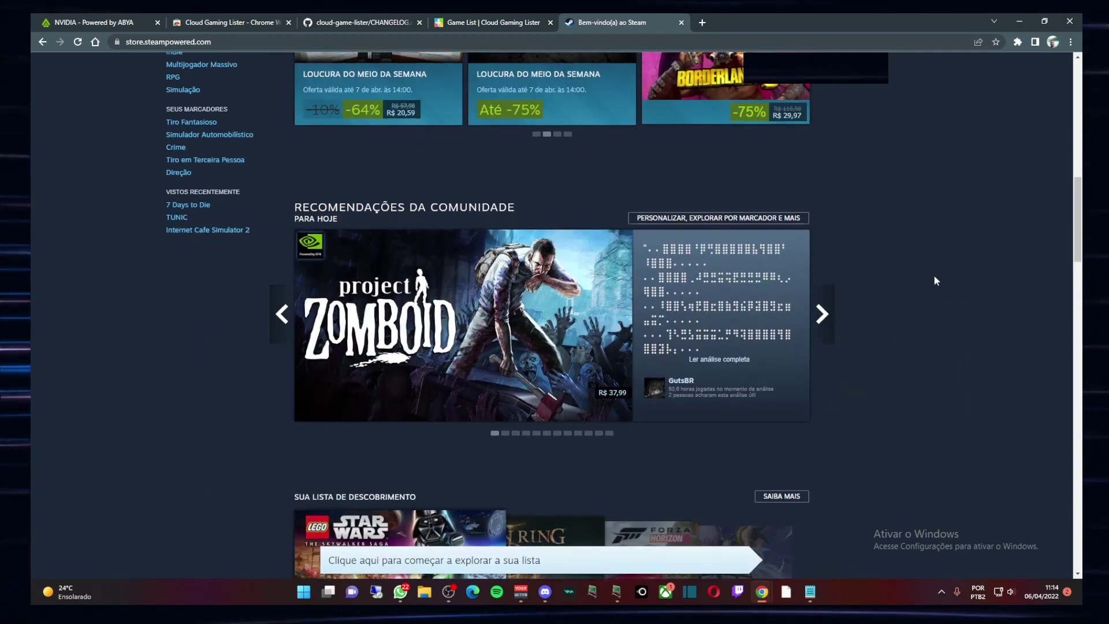
scroll(935, 277, down, 2)
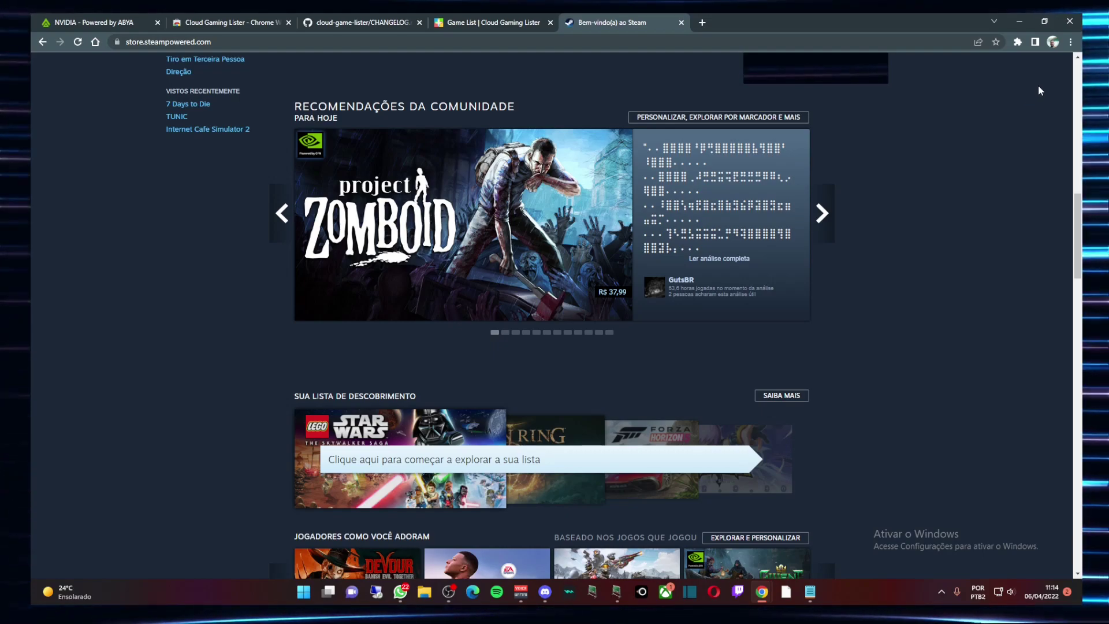
click(1017, 41)
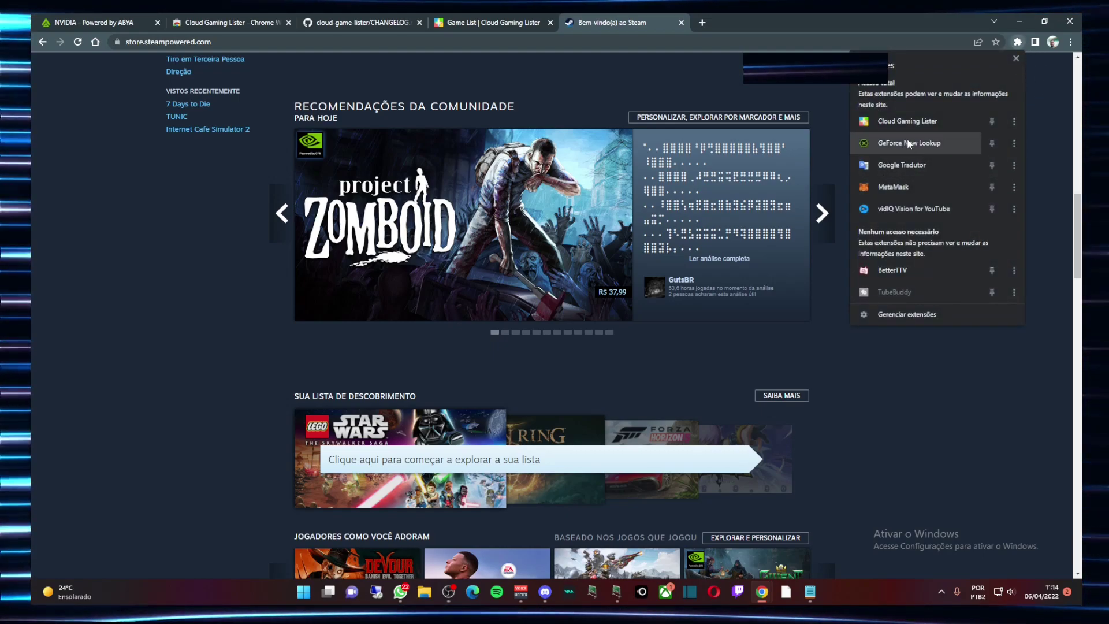
click(784, 139)
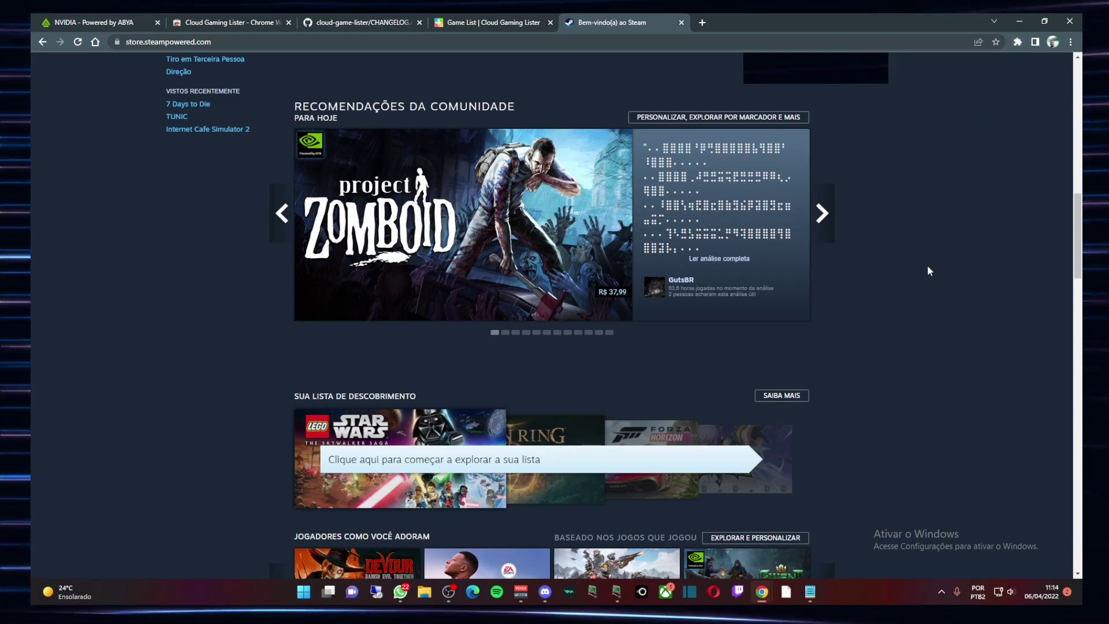
Examine Steam's popular new releases for GeForce NOW badges and check the status shown for TUNIC.
scroll(434, 365, down, 10)
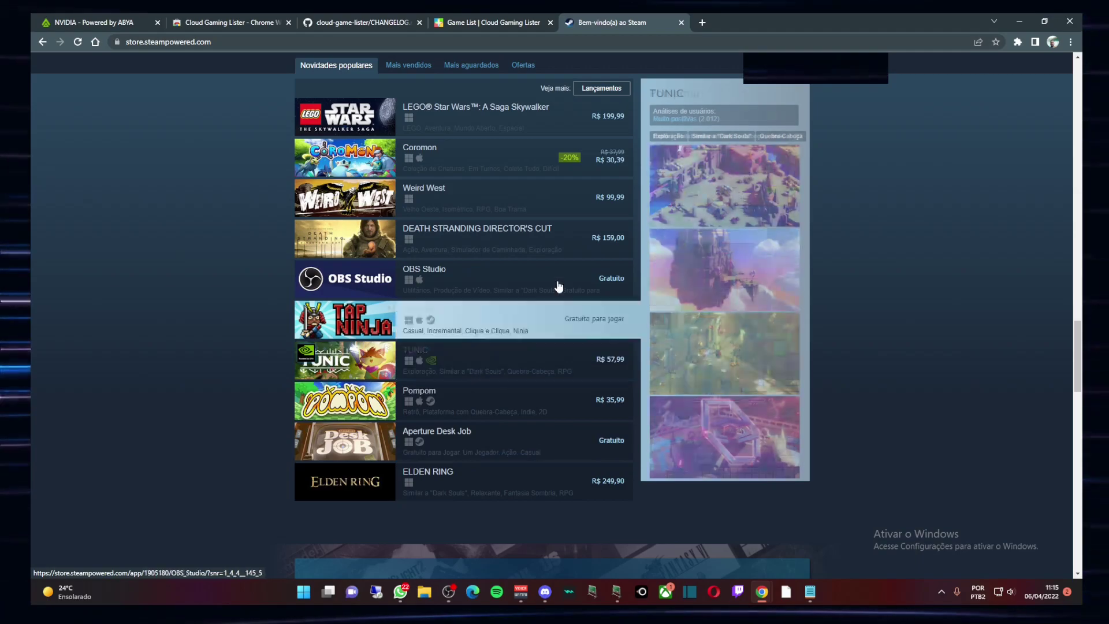
scroll(488, 394, down, 3)
scroll(488, 346, up, 3)
scroll(507, 340, up, 1)
scroll(512, 341, down, 1)
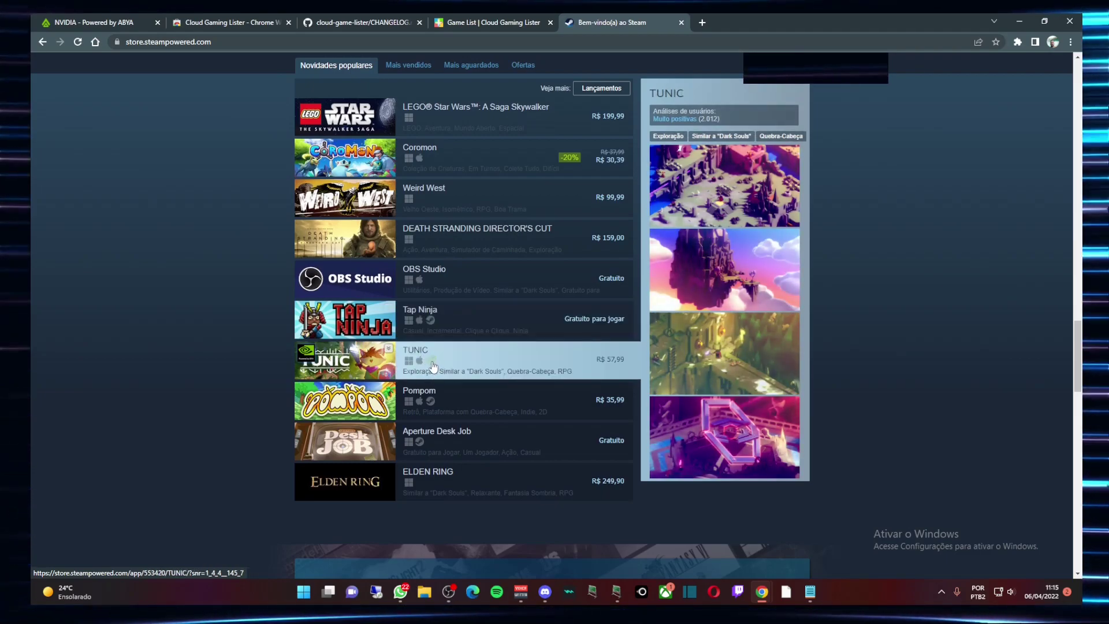
mouse_move(311, 355)
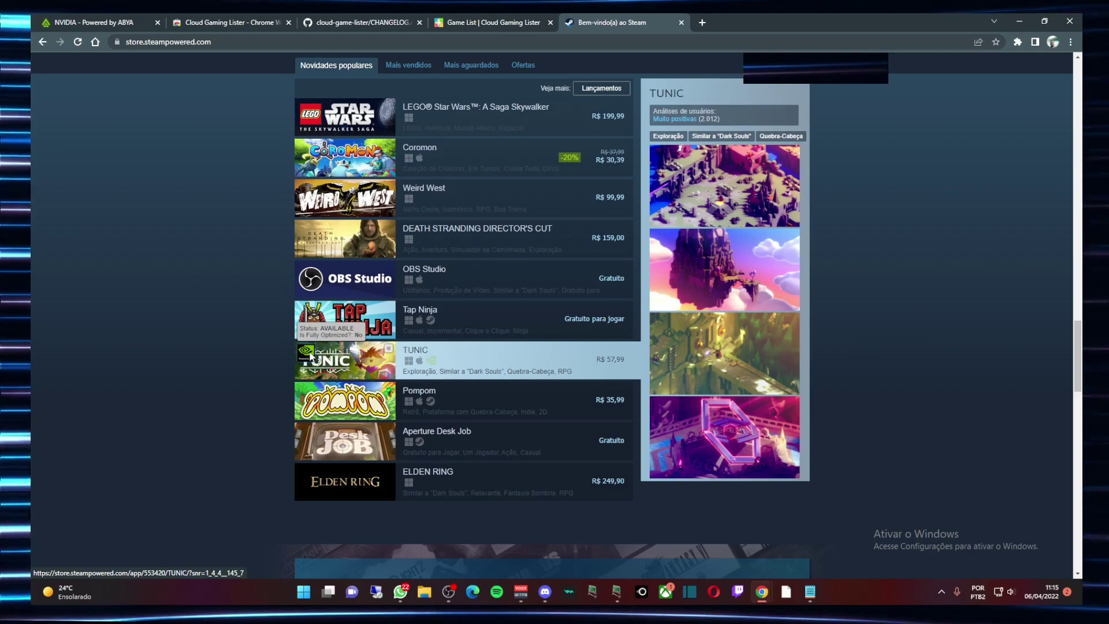
Open the options page of the Cloud Gaming Lister extension.
click(1017, 42)
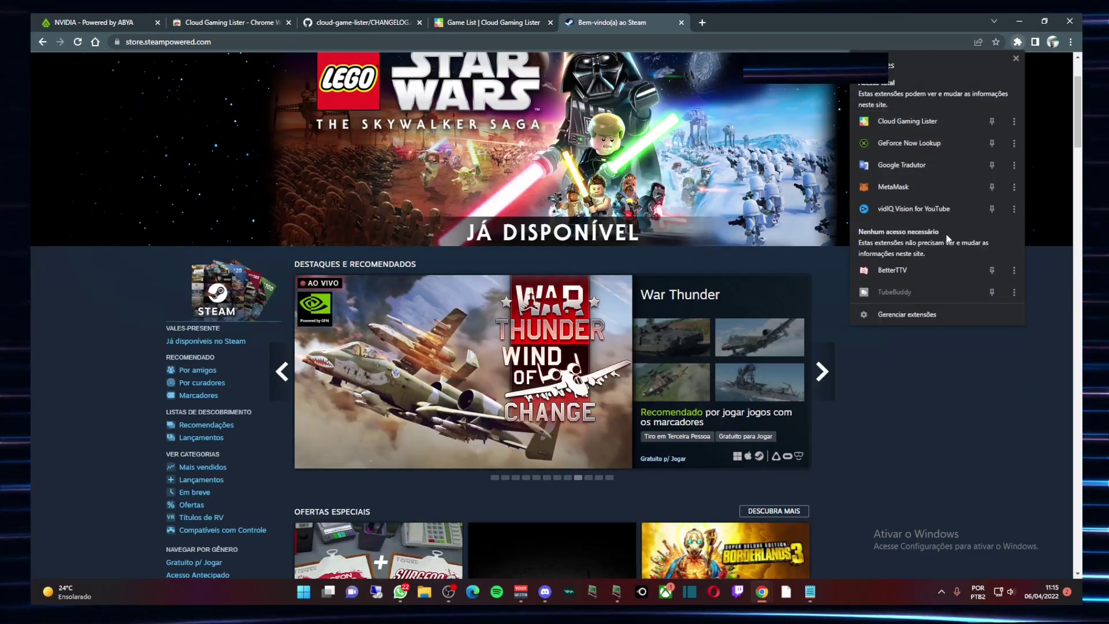
click(900, 123)
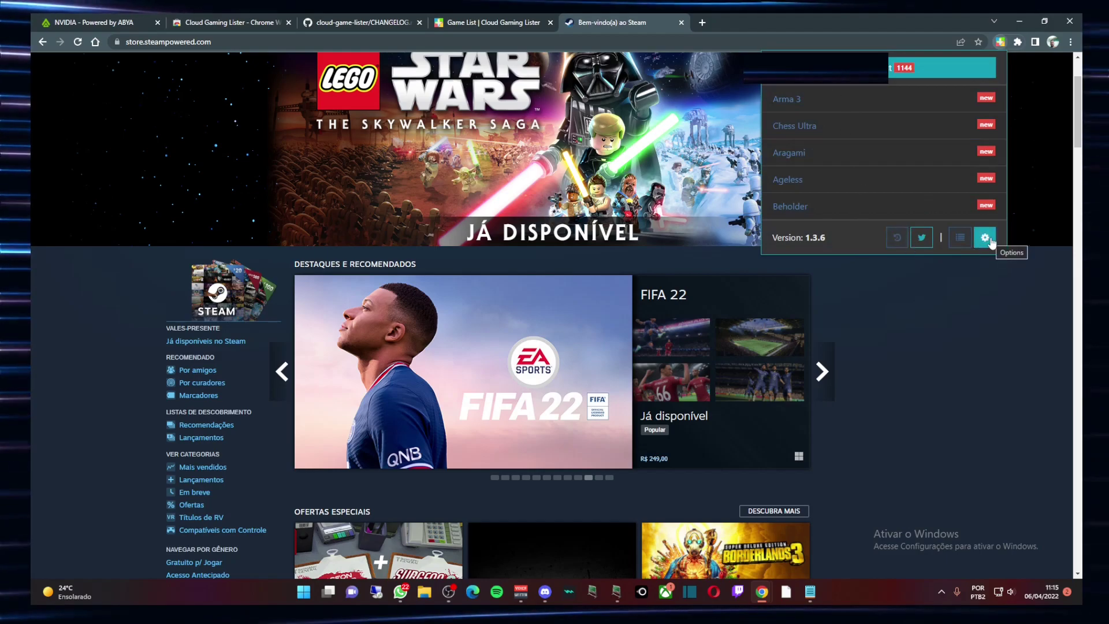
click(989, 239)
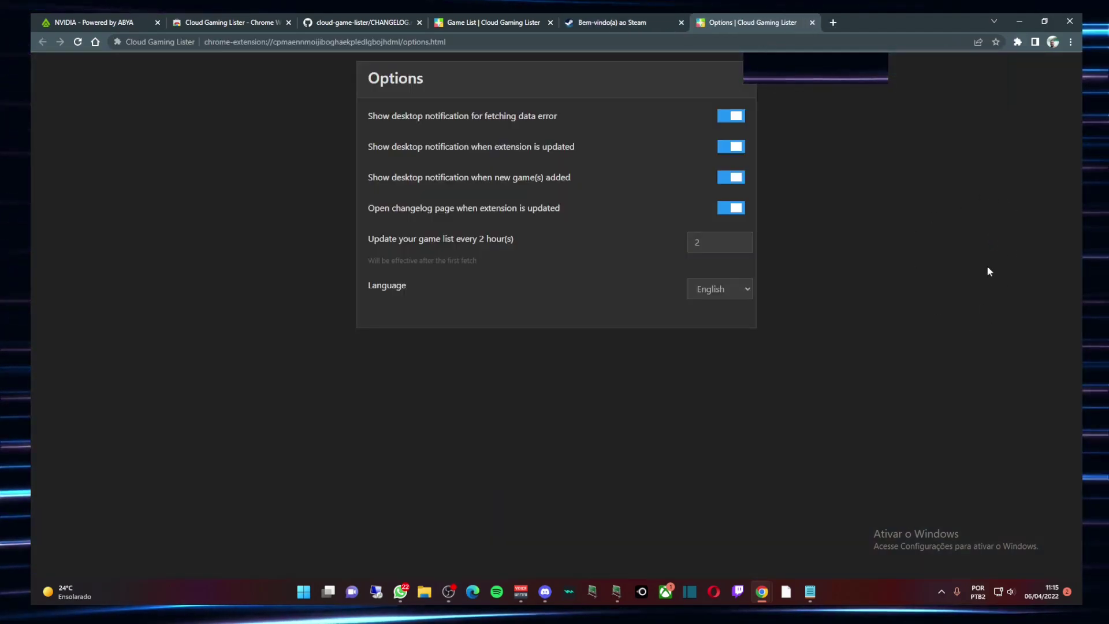
Review the notification and language options, and turn off the extension-update notification and the opening of the changelog page on update.
drag(368, 115, 545, 117)
drag(368, 116, 422, 116)
click(404, 116)
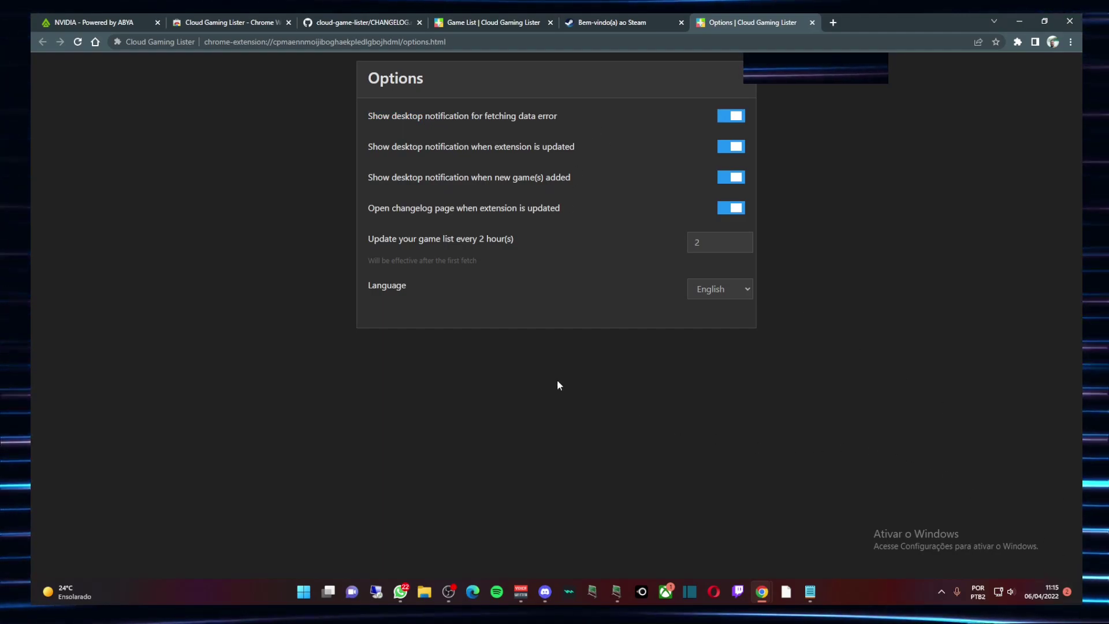
click(700, 288)
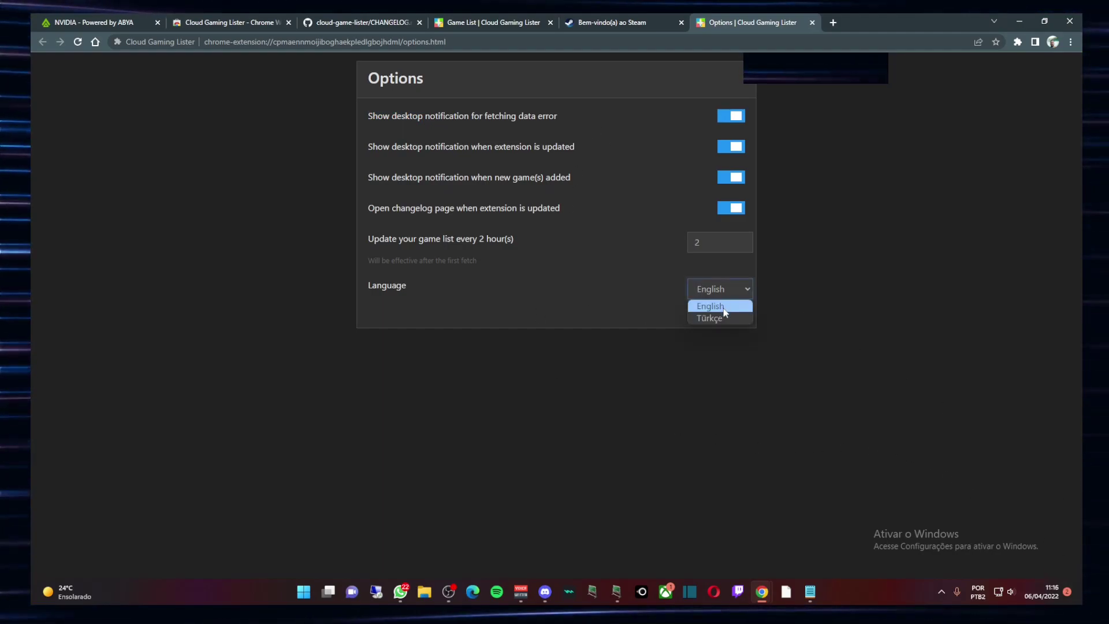
click(399, 118)
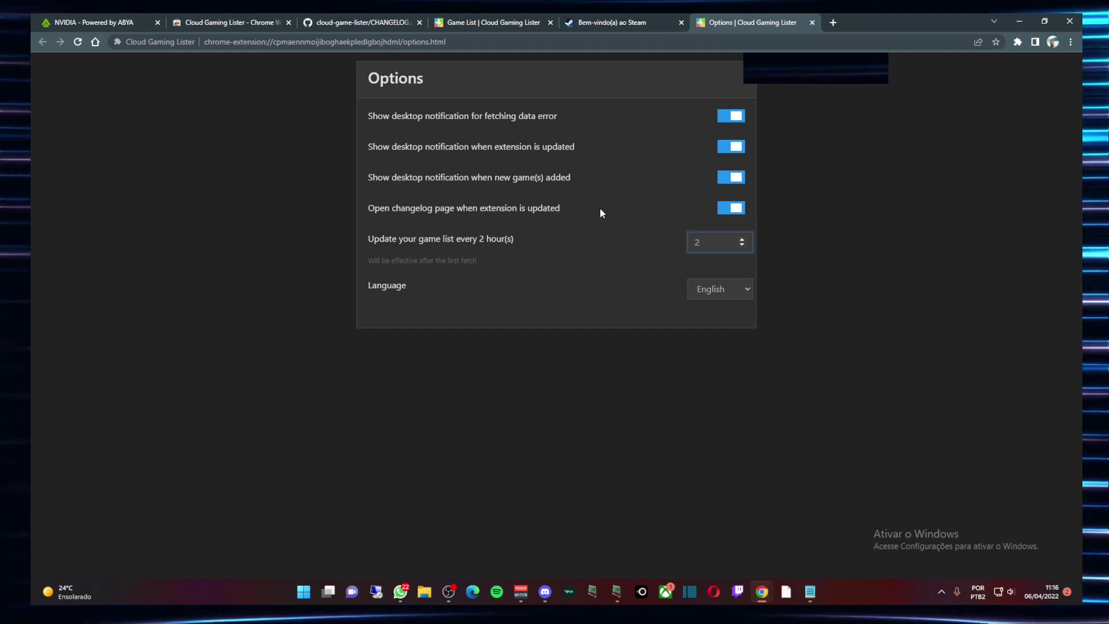
click(680, 218)
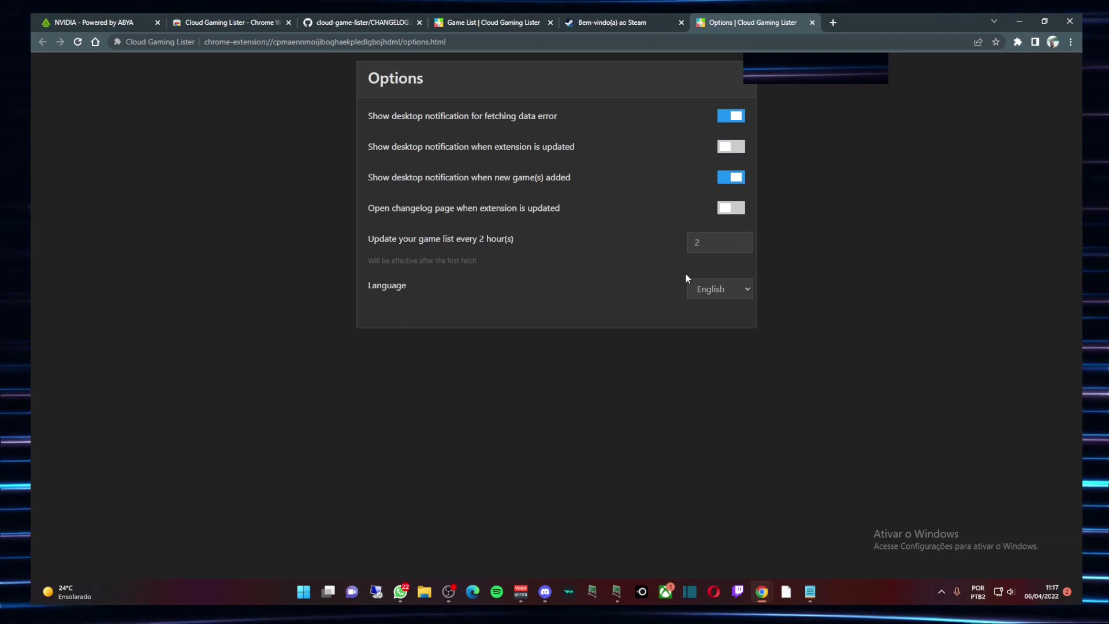
Examine the game list update interval setting and close the extension's options page.
click(692, 241)
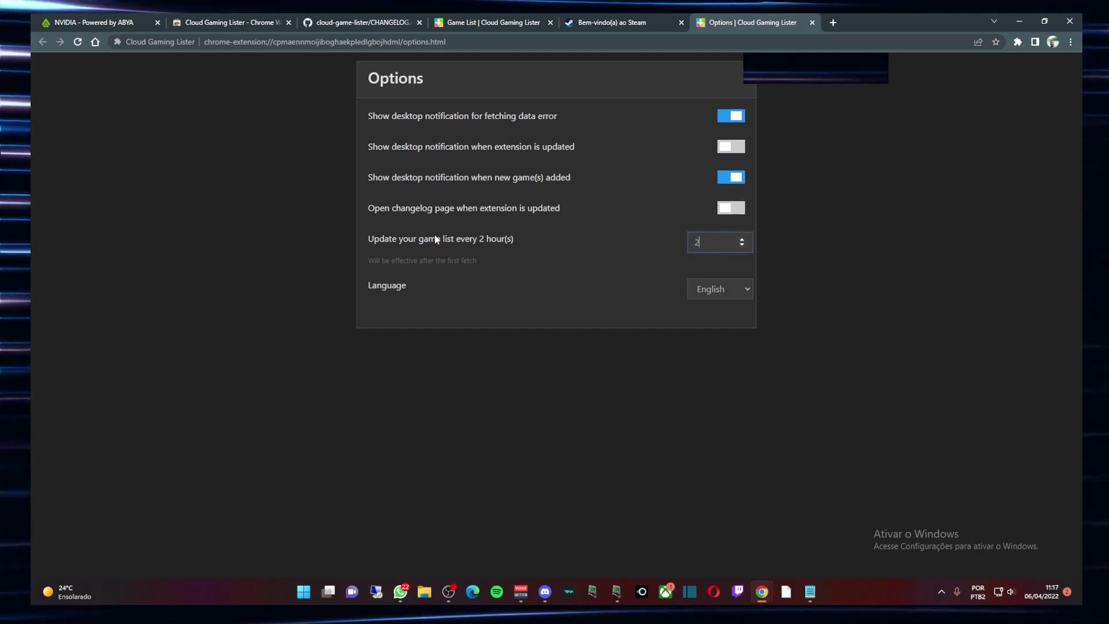
drag(370, 239, 515, 241)
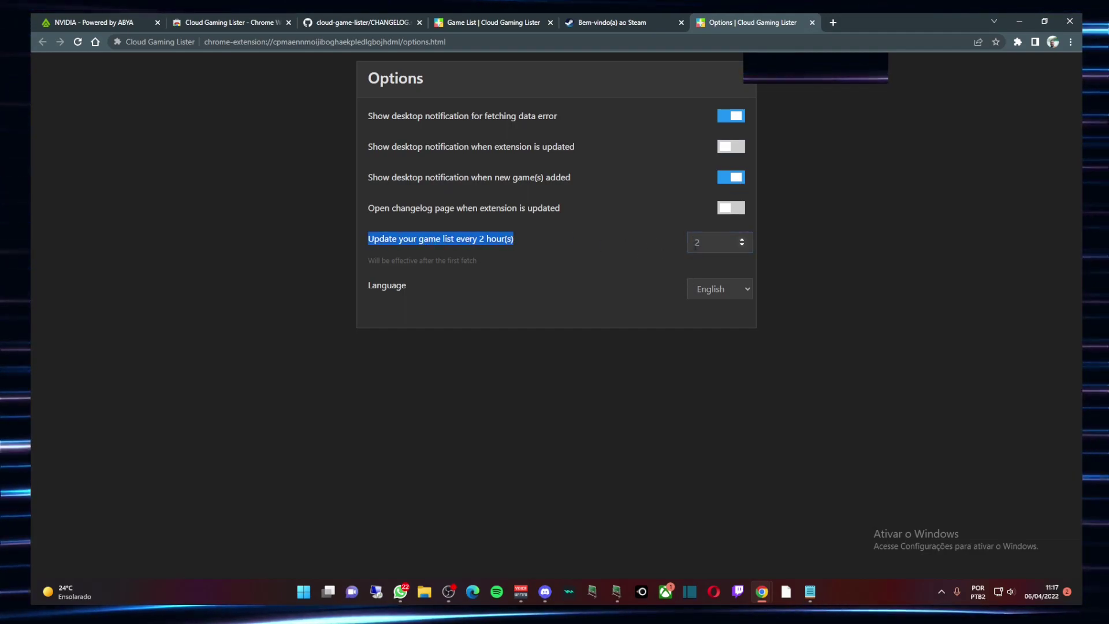
click(708, 246)
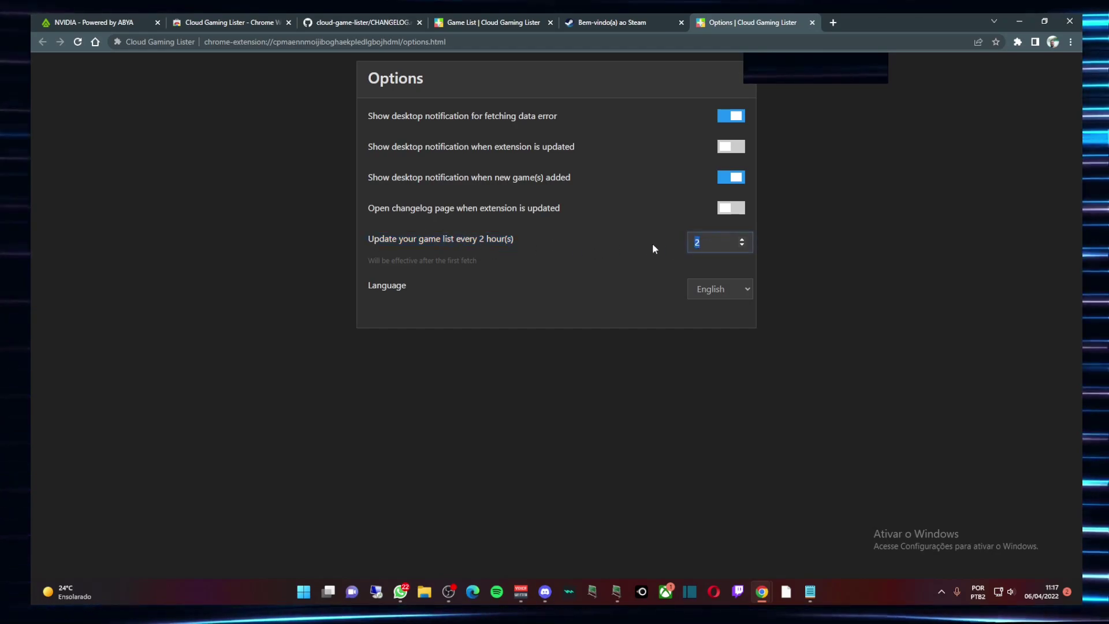
click(702, 245)
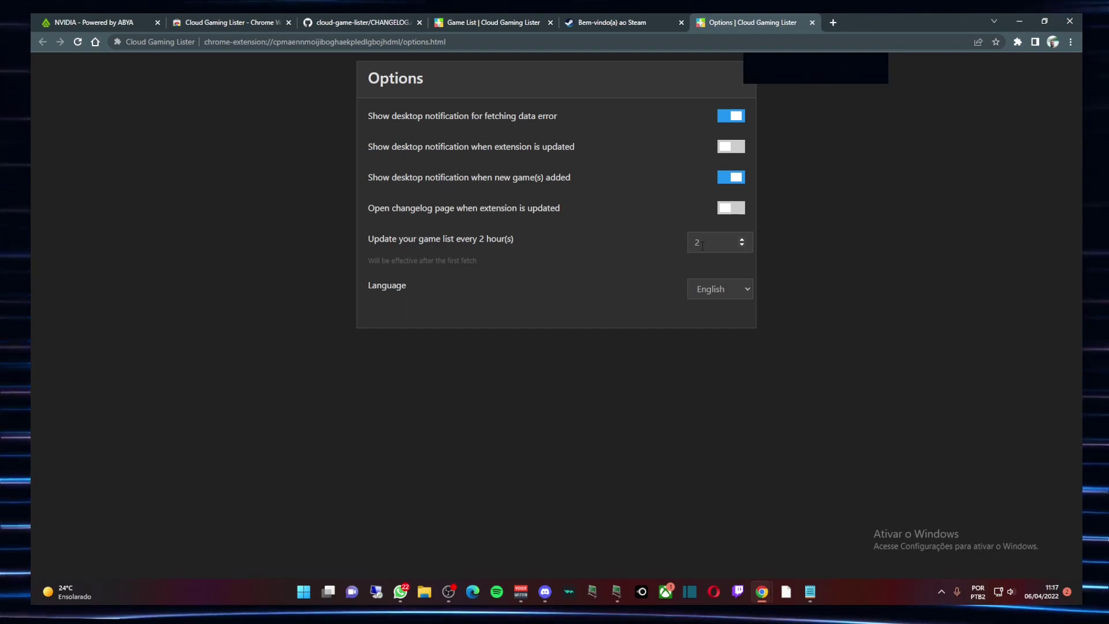
double_click(691, 243)
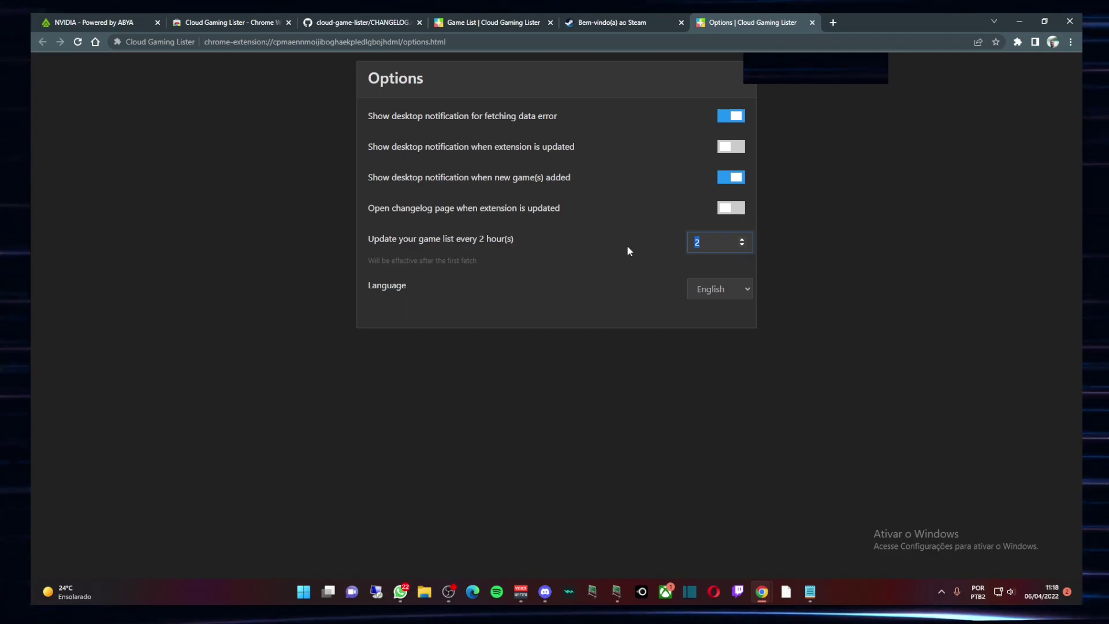
key(ctrl+w)
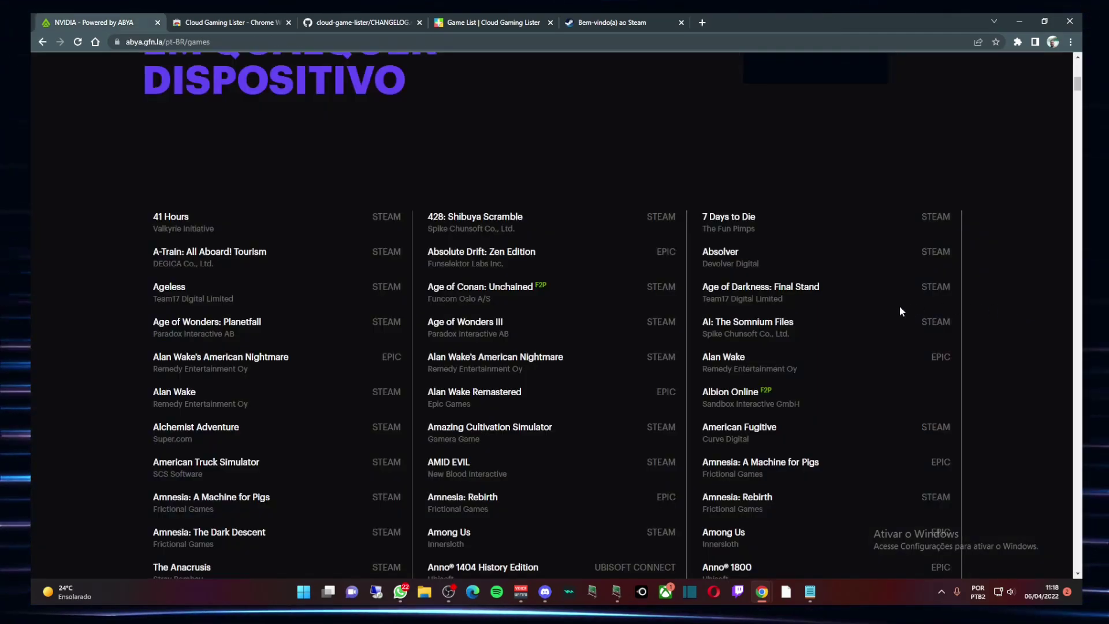
View ABYA's GeForce NOW game list page and highlight its web address.
scroll(1034, 261, up, 2)
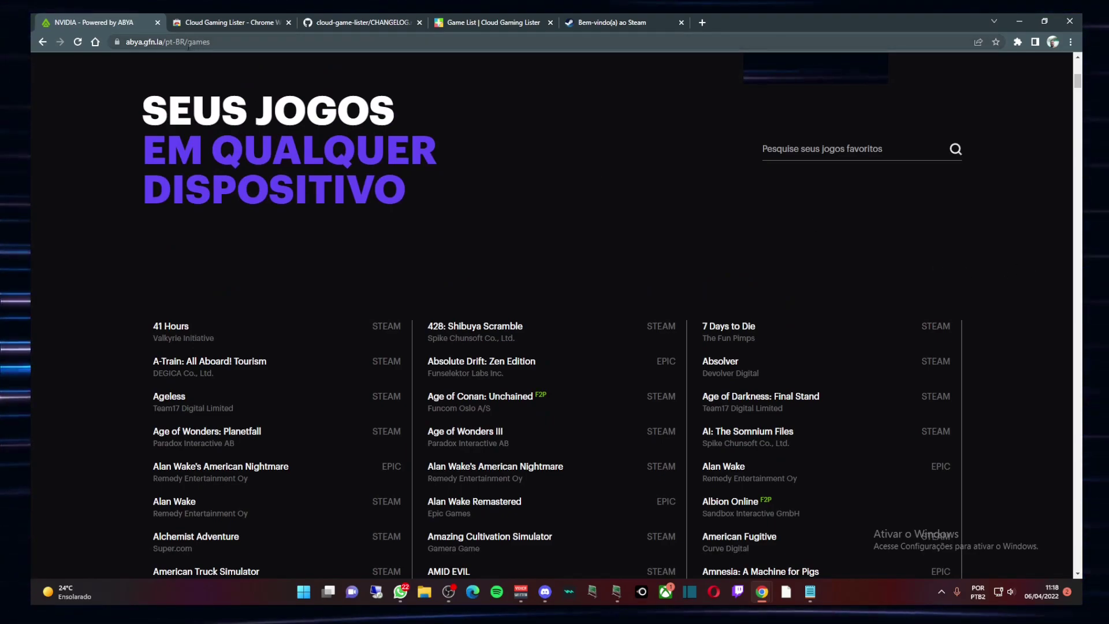
click(168, 41)
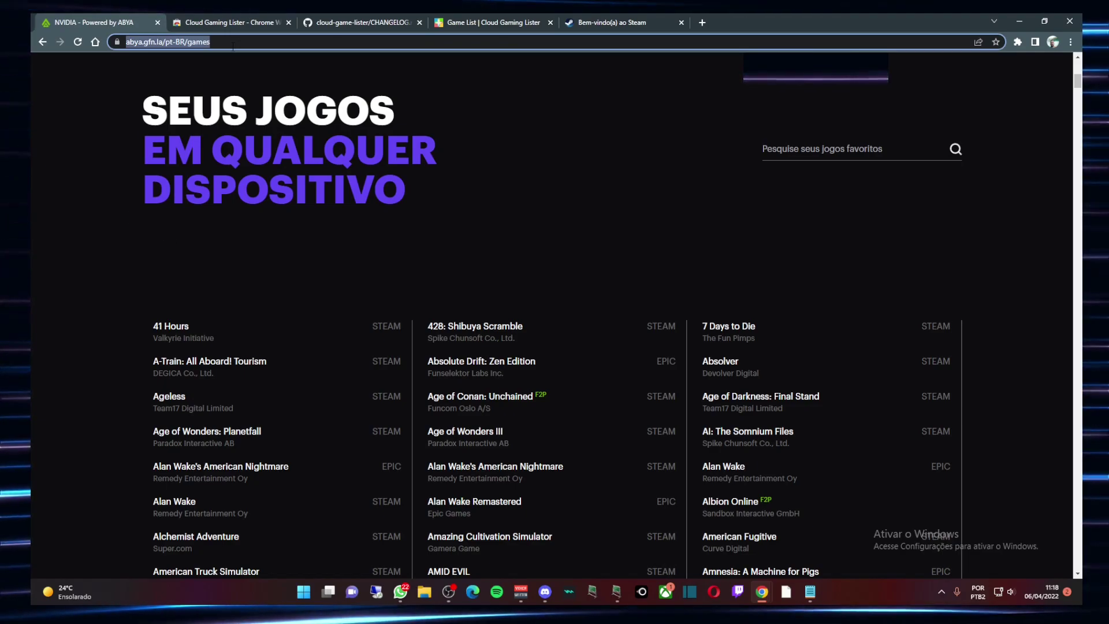
scroll(285, 244, down, 1)
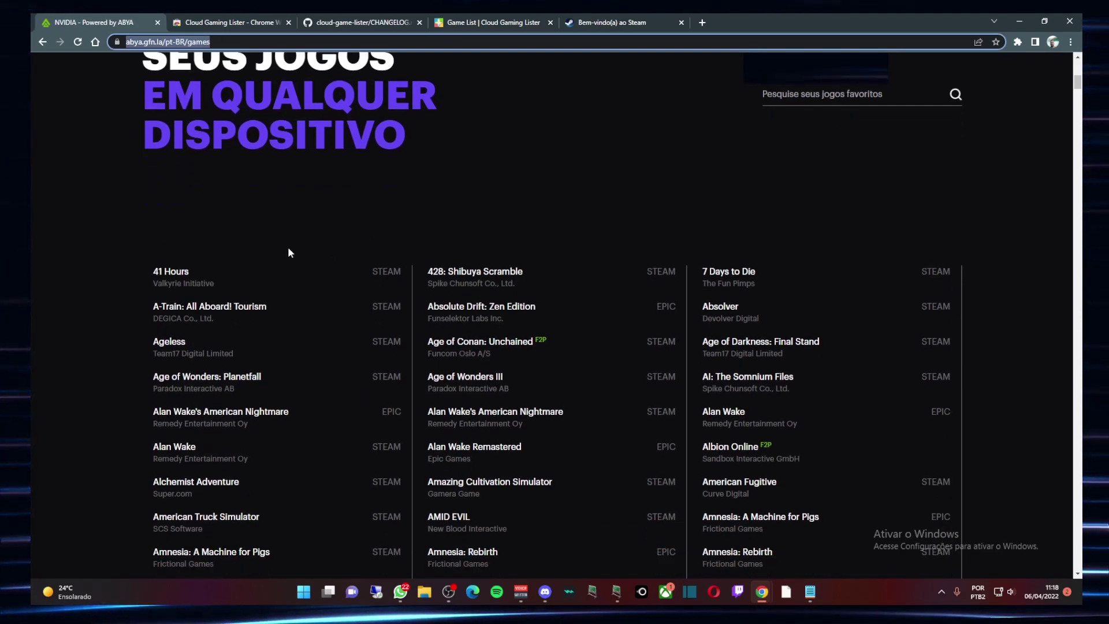
scroll(285, 243, up, 1)
click(250, 43)
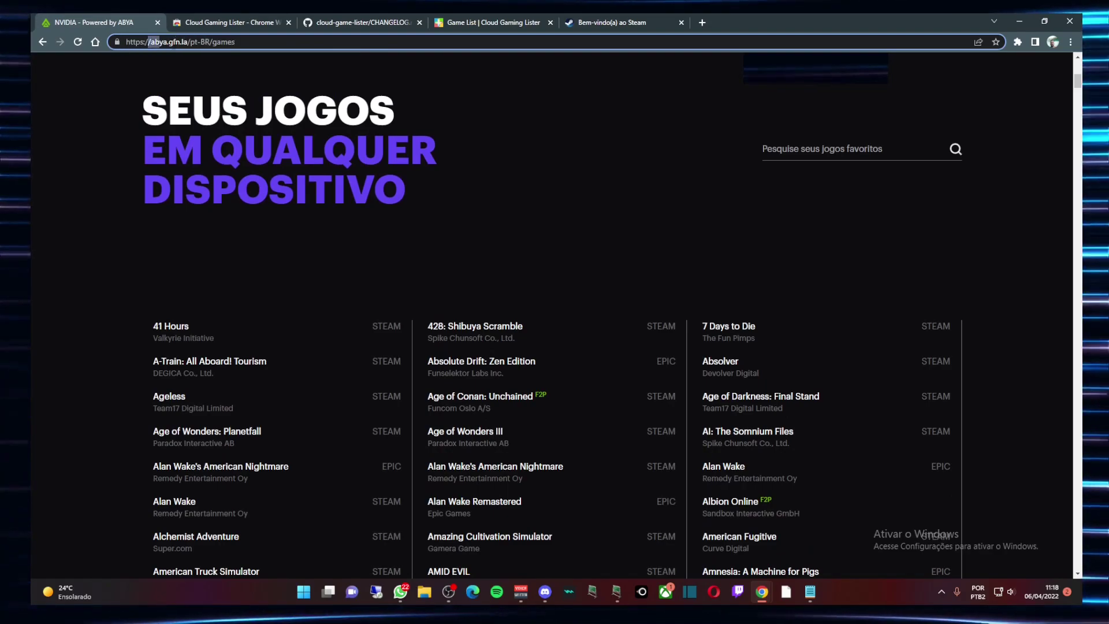
key(ctrl+a)
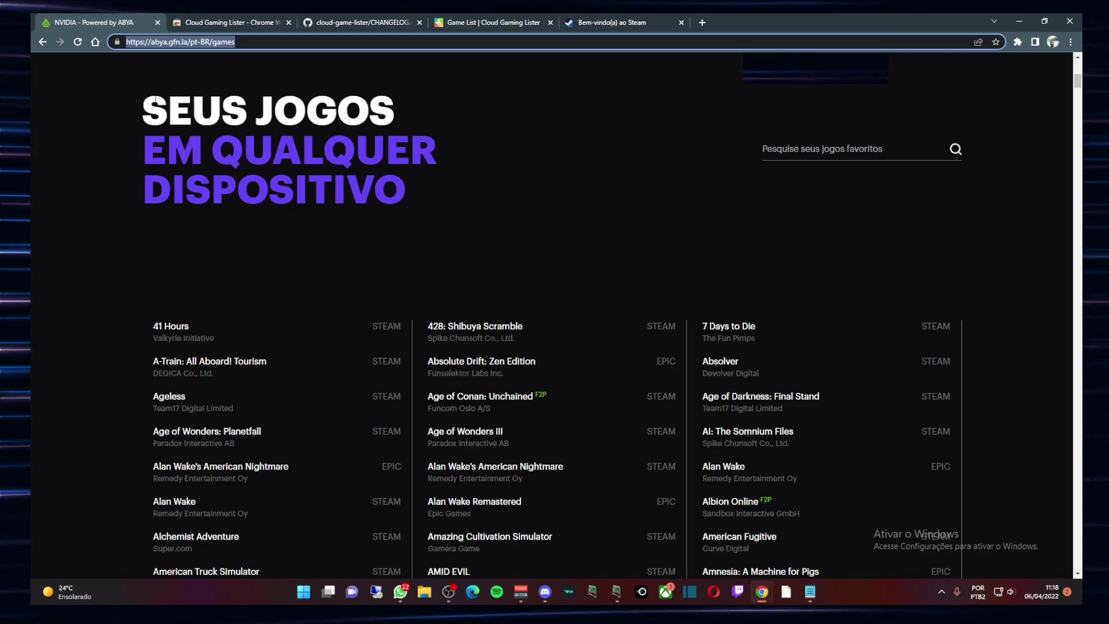
drag(145, 107, 160, 102)
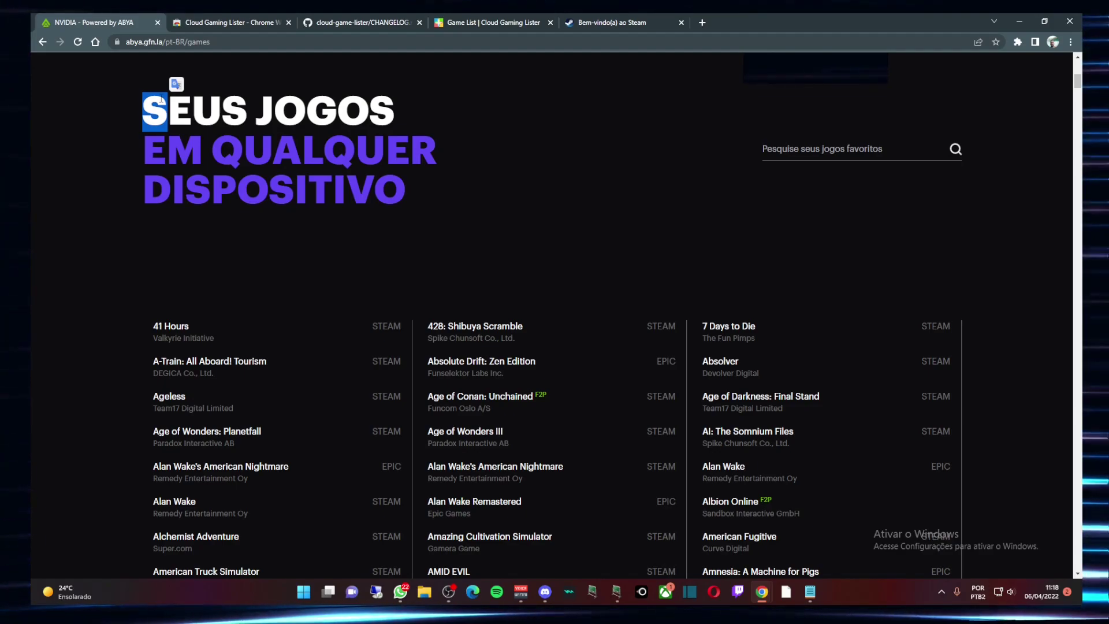
click(188, 147)
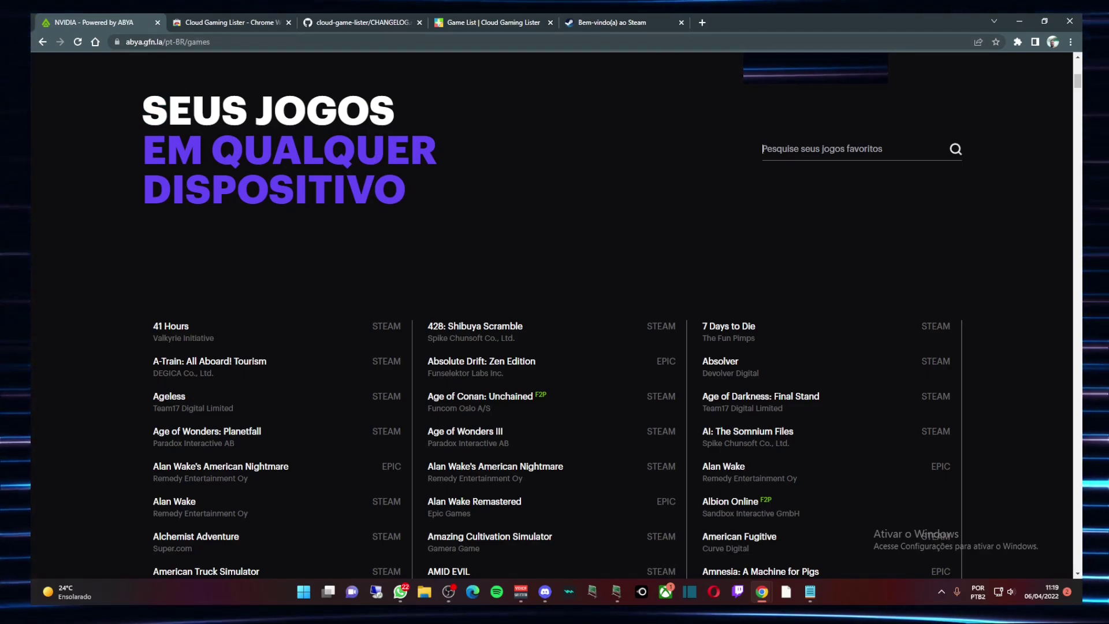
Search ABYA's game list for "TEAM FOR" and check the matching game's title and store.
text(TEAM FOR)
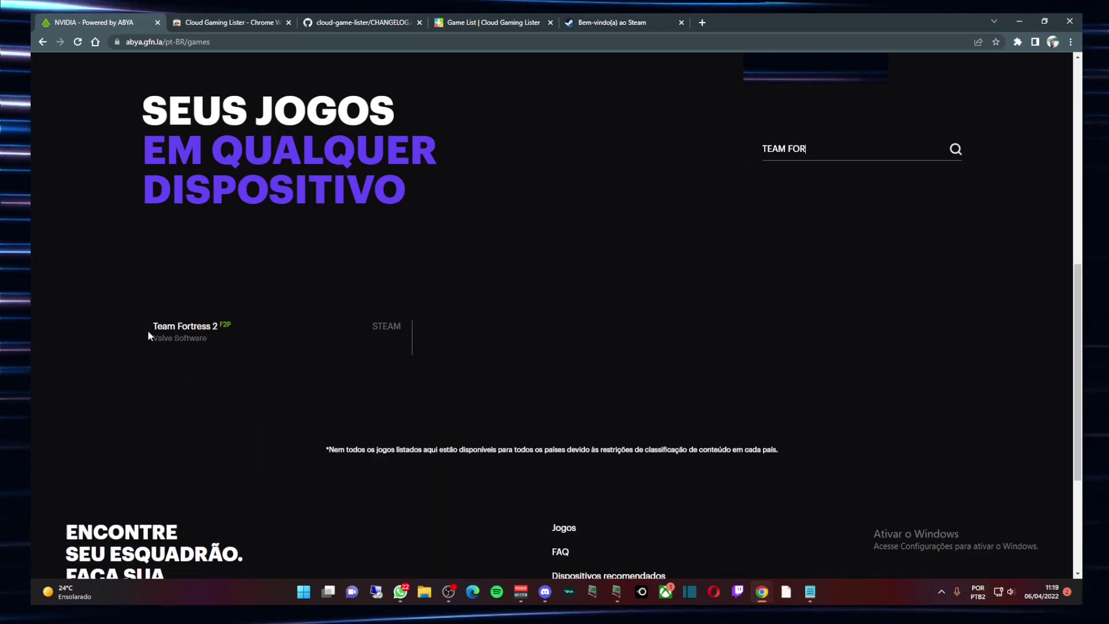
drag(148, 334, 208, 337)
double_click(386, 326)
click(170, 322)
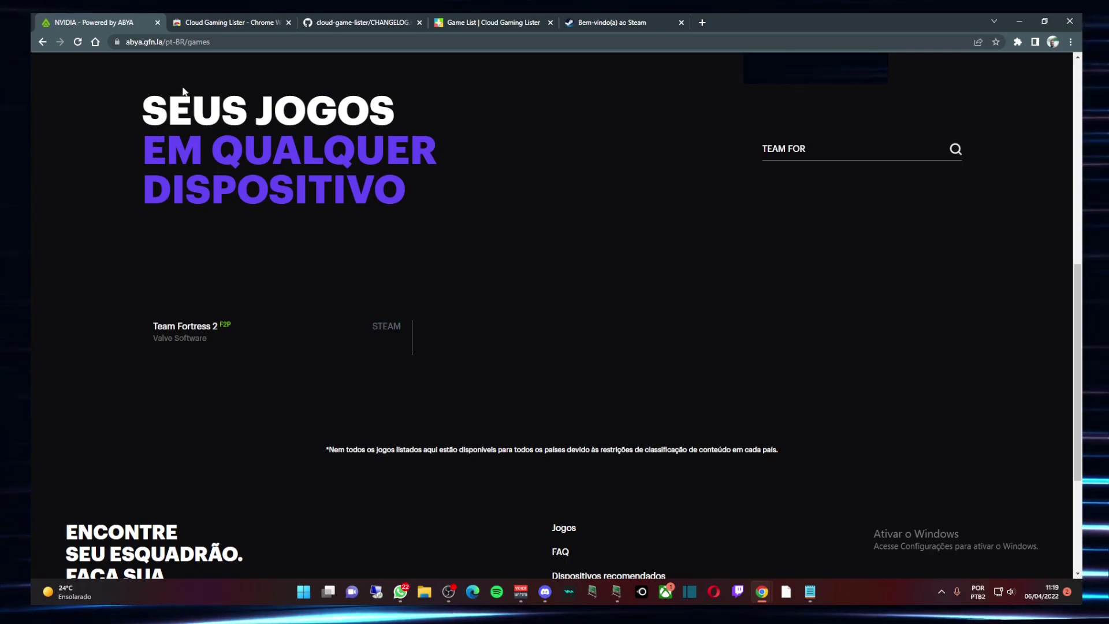